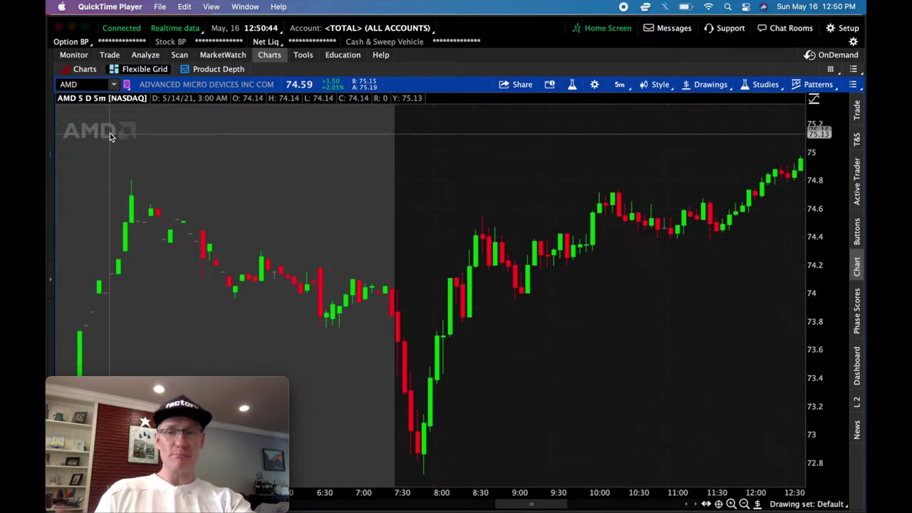
{"action": "scroll", "coordinate": [316, 217], "scroll_direction": "down", "scroll_amount": 1}
{"action": "scroll", "coordinate": [316, 213], "scroll_direction": "down", "scroll_amount": 4}
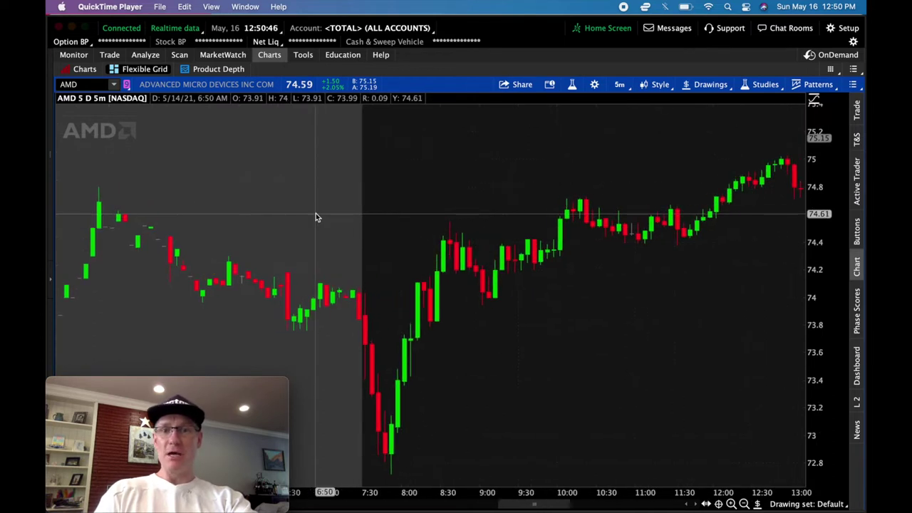
{"action": "scroll", "coordinate": [413, 213], "scroll_direction": "down", "scroll_amount": 3}
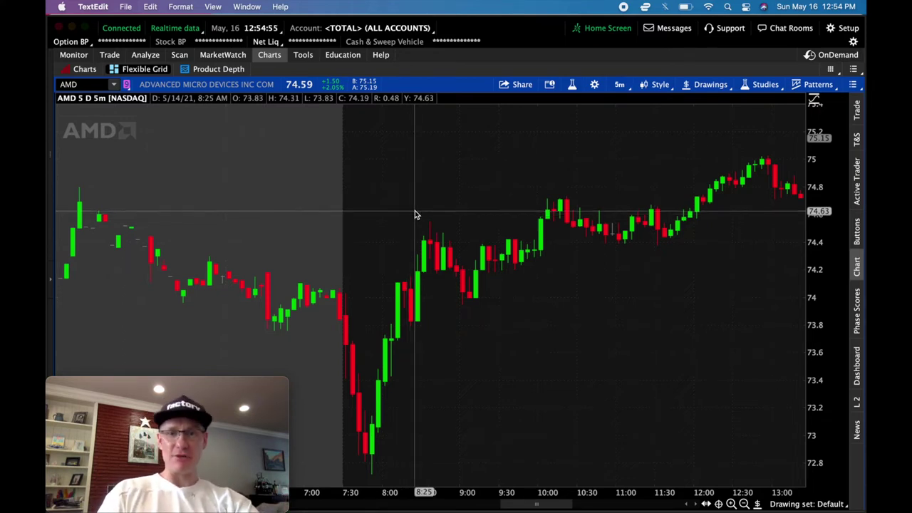
{"action": "key", "text": "ctrl+Up"}
Step: Look up AMD on Finviz and scroll down to its ATR reading of 2.79
{"action": "left_click", "coordinate": [397, 196]}
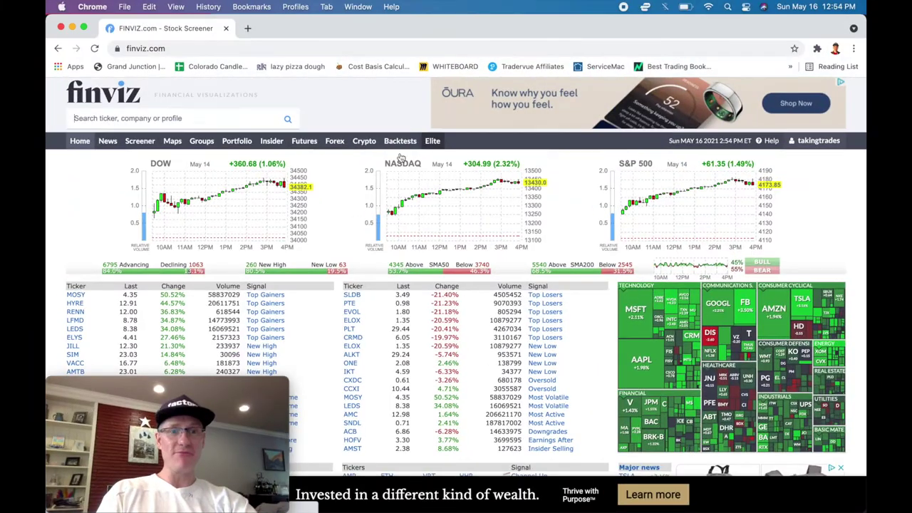
{"action": "left_click", "coordinate": [254, 125]}
{"action": "type", "text": "amd"}
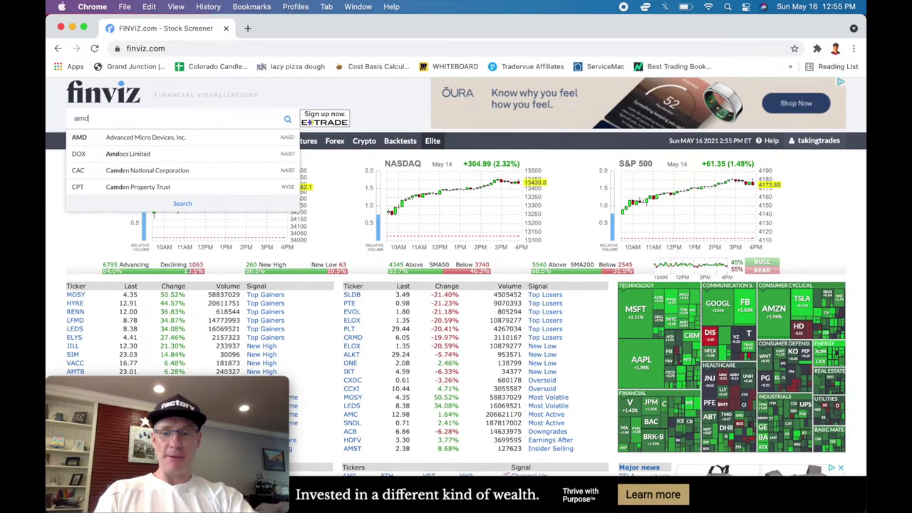
{"action": "key", "text": "Return"}
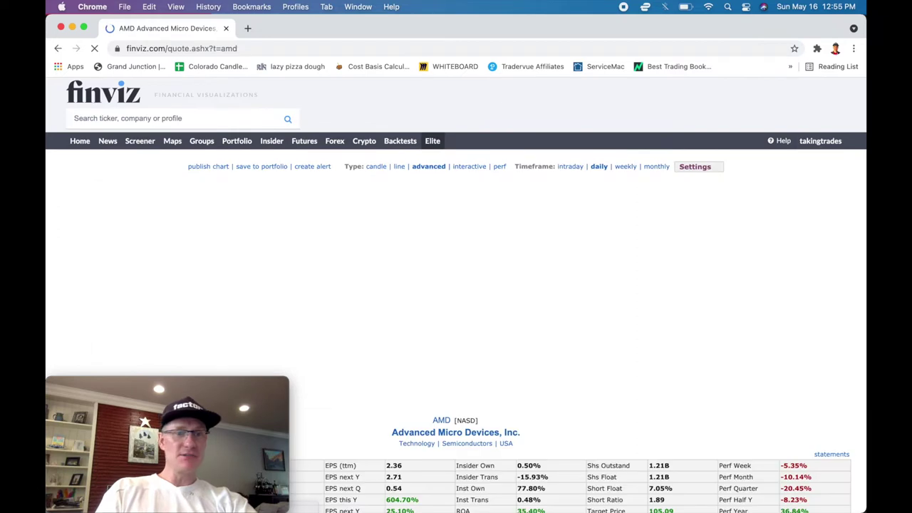
{"action": "scroll", "coordinate": [379, 149], "scroll_direction": "down", "scroll_amount": 5}
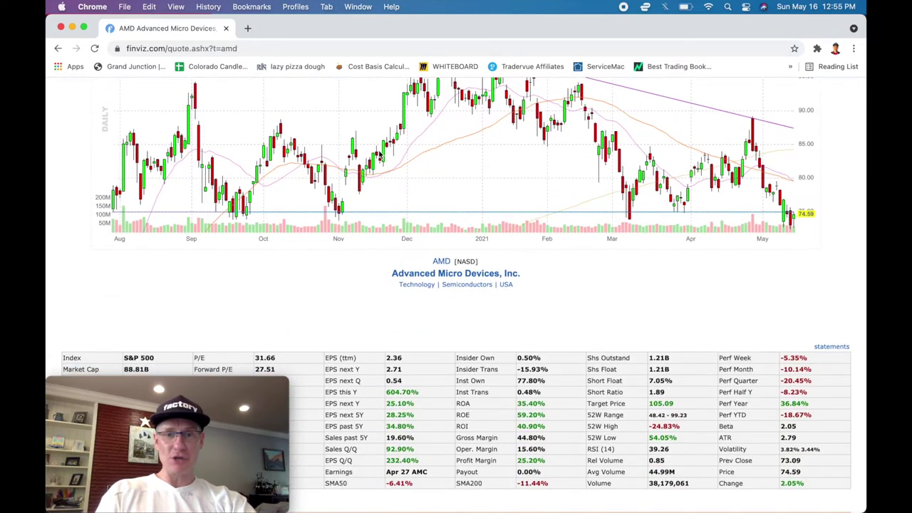
{"action": "scroll", "coordinate": [425, 208], "scroll_direction": "down", "scroll_amount": 2}
{"action": "scroll", "coordinate": [425, 208], "scroll_direction": "down", "scroll_amount": 3}
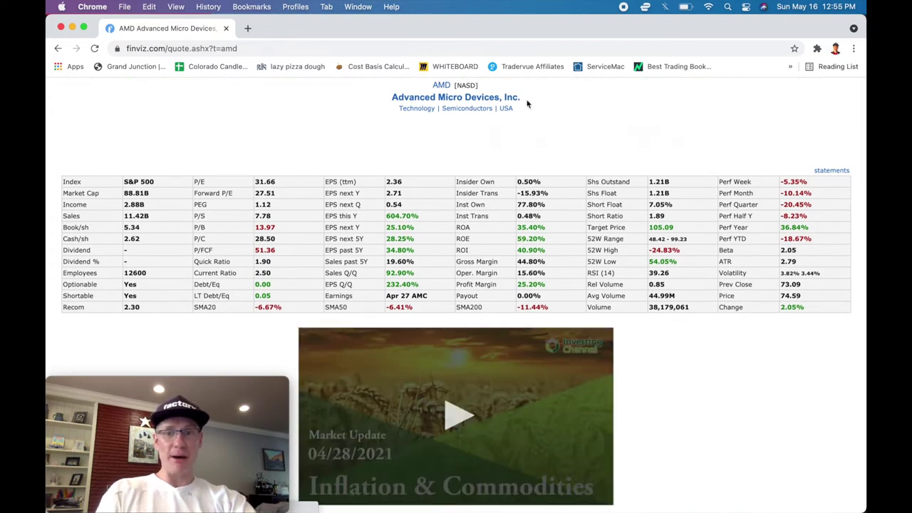
Step: Play the embedded market update video, scroll back up, and bring up the window overview
{"action": "left_click", "coordinate": [459, 416]}
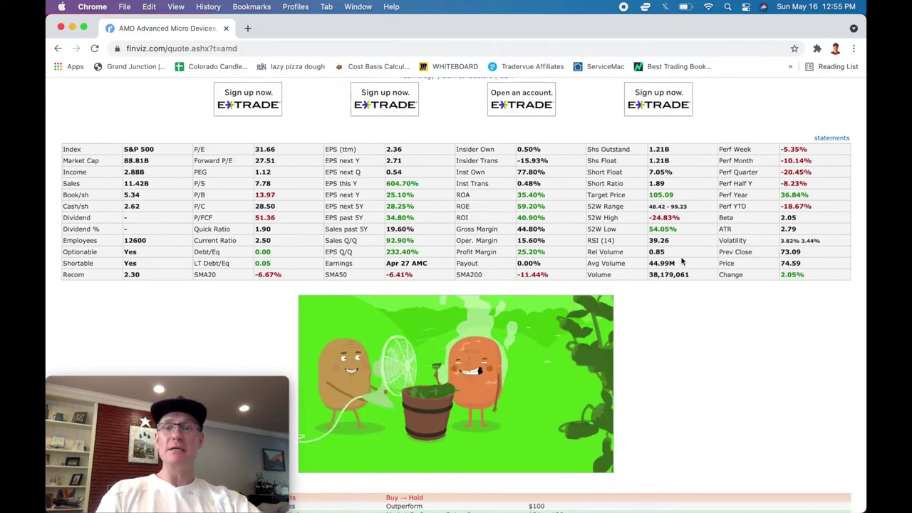
{"action": "scroll", "coordinate": [666, 267], "scroll_direction": "up", "scroll_amount": 1}
{"action": "scroll", "coordinate": [661, 268], "scroll_direction": "up", "scroll_amount": 1}
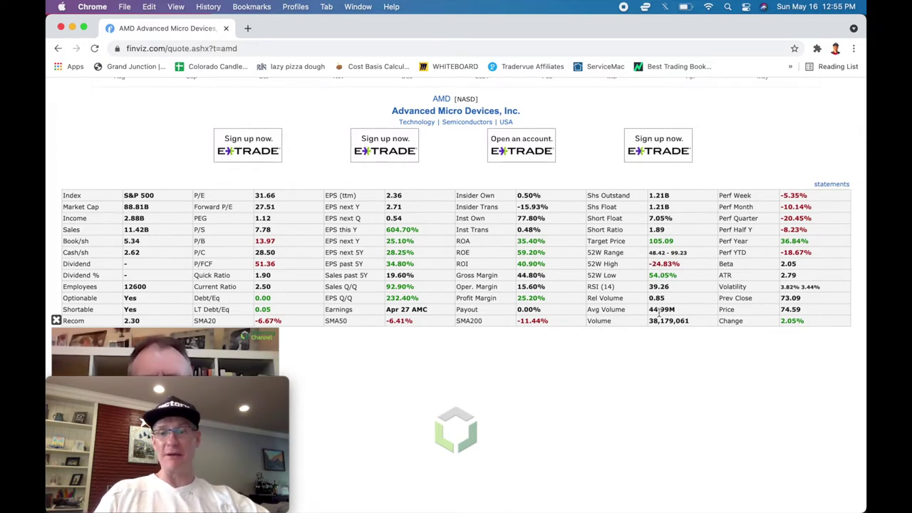
{"action": "scroll", "coordinate": [666, 285], "scroll_direction": "up", "scroll_amount": 5}
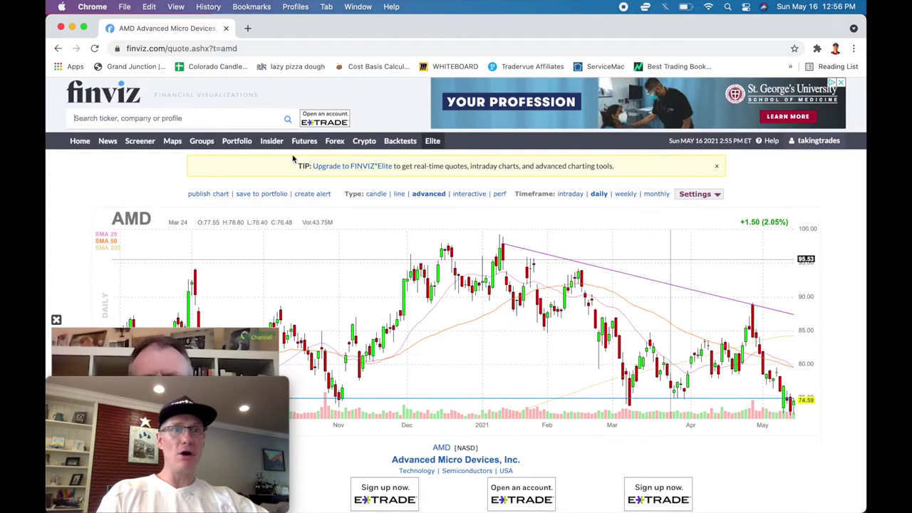
{"action": "key", "text": "ctrl+Up"}
Step: Return to the thinkorswim AMD chart and open its list of chart time frames
{"action": "left_click", "coordinate": [199, 223]}
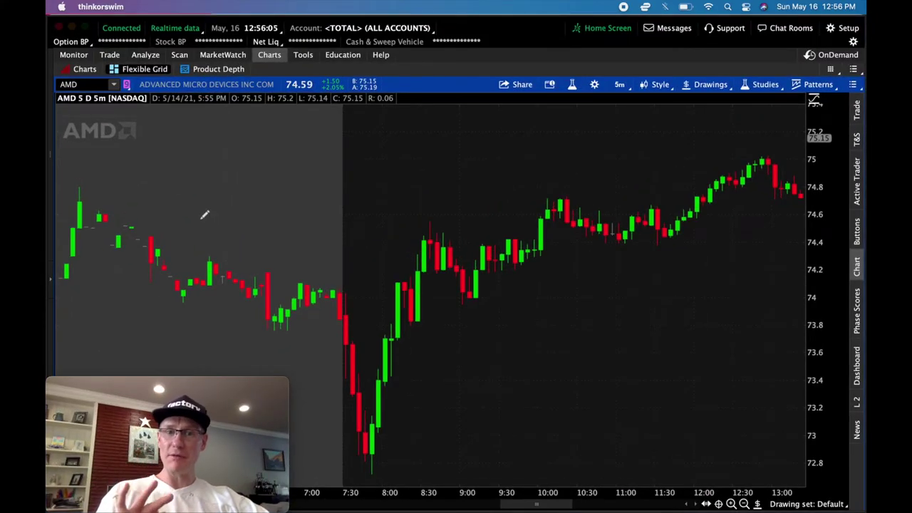
{"action": "scroll", "coordinate": [406, 196], "scroll_direction": "right", "scroll_amount": 5}
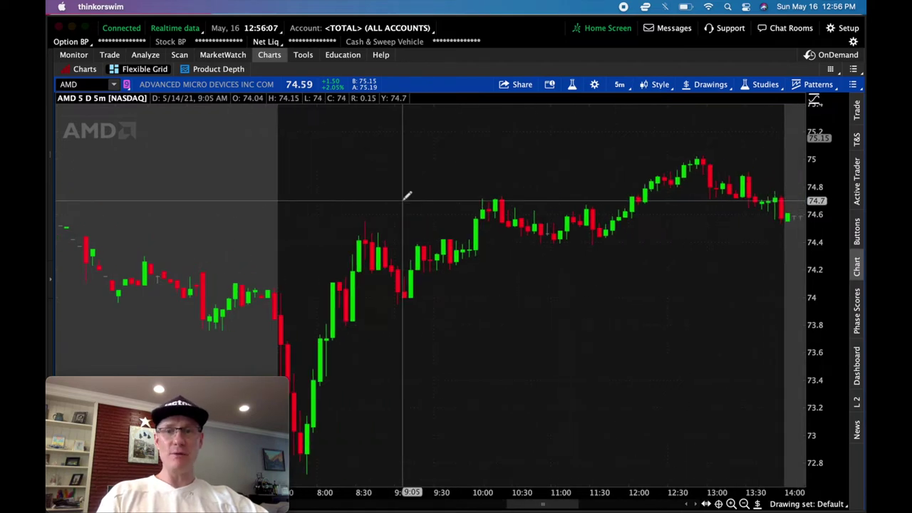
{"action": "left_click", "coordinate": [619, 85]}
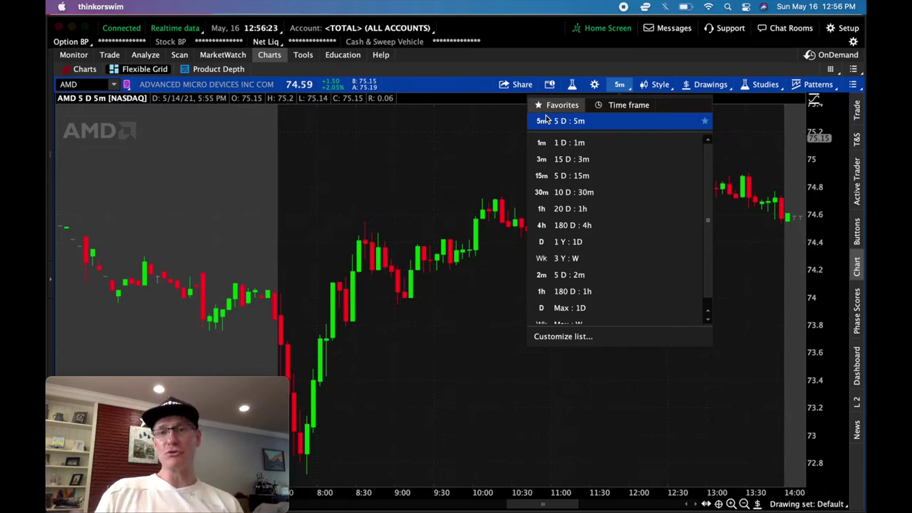
{"action": "key", "text": "ctrl+Up"}
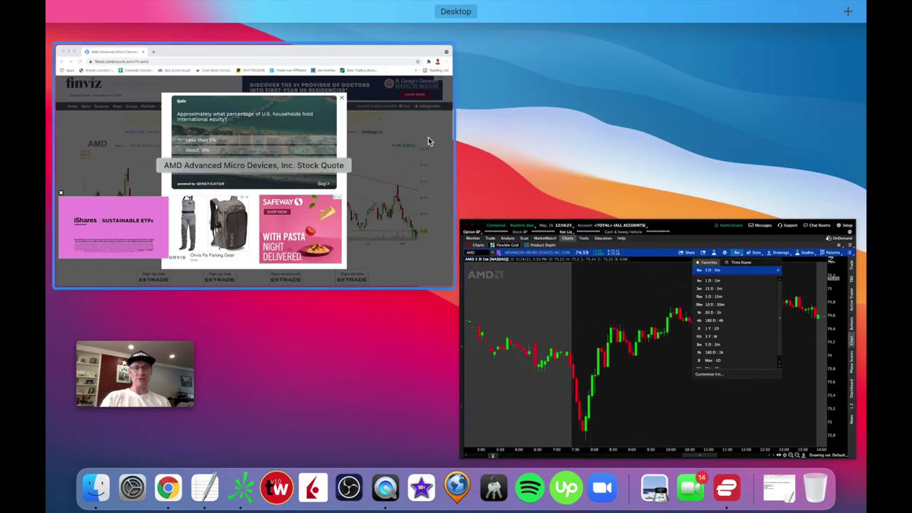
Step: Search 'ATR investo' in a new Chrome tab and read Investopedia's ATR definition article
{"action": "left_click", "coordinate": [254, 35]}
{"action": "left_click", "coordinate": [248, 29]}
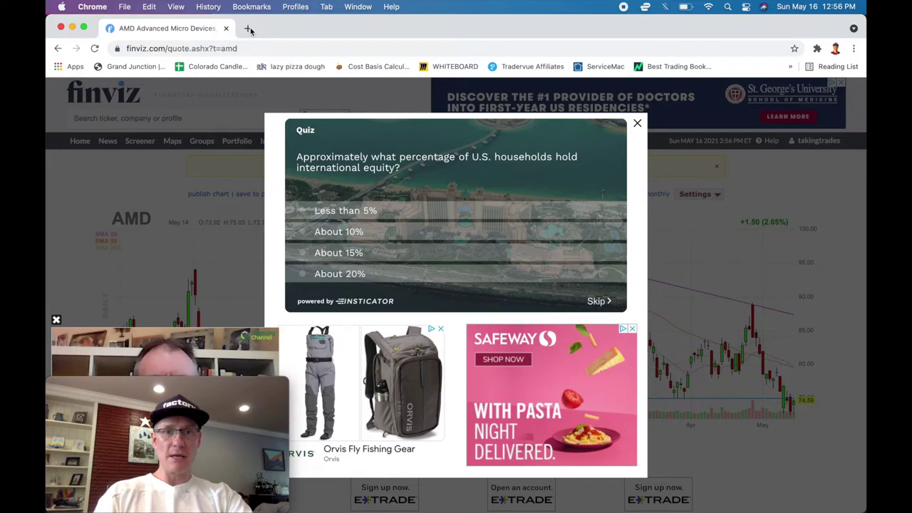
{"action": "type", "text": "ATR investo"}
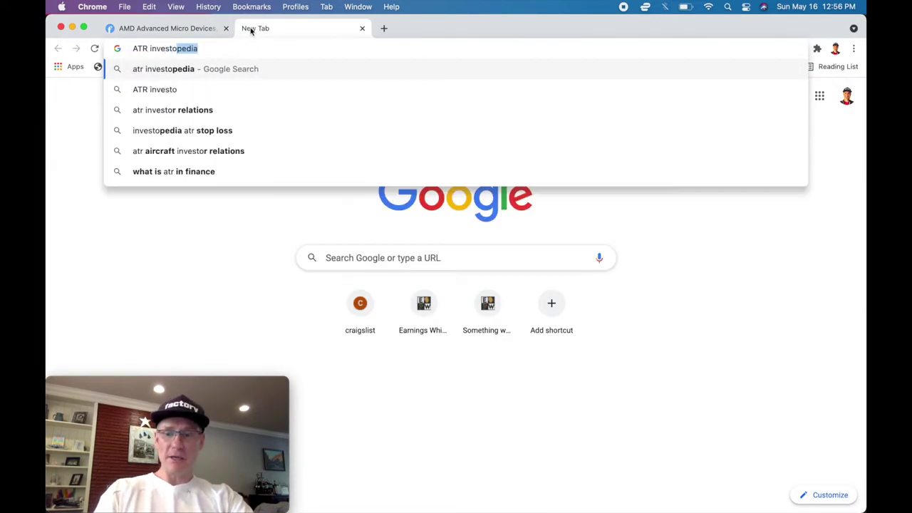
{"action": "key", "text": "Return"}
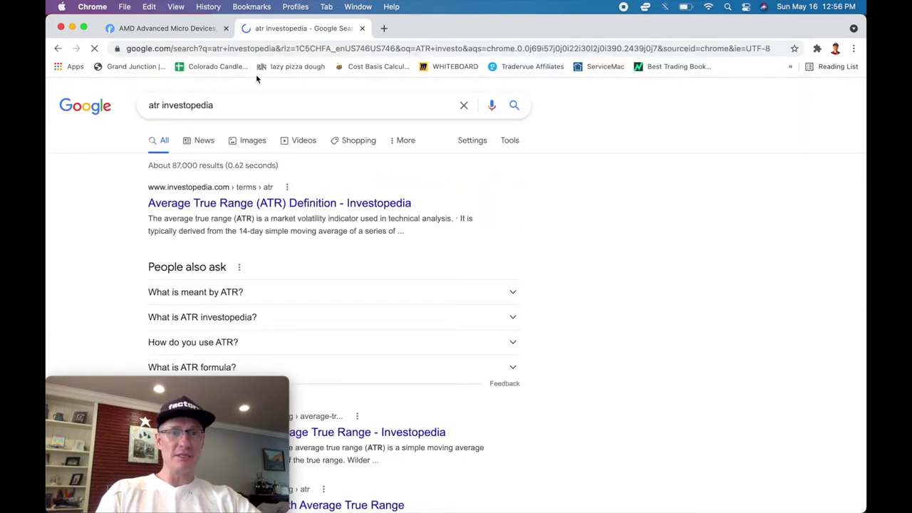
{"action": "left_click", "coordinate": [257, 205]}
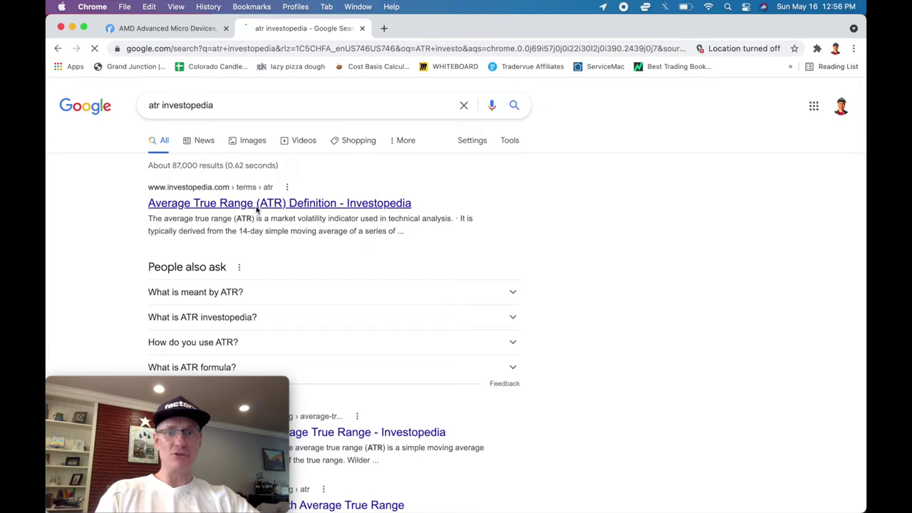
{"action": "scroll", "coordinate": [256, 210], "scroll_direction": "down", "scroll_amount": 3}
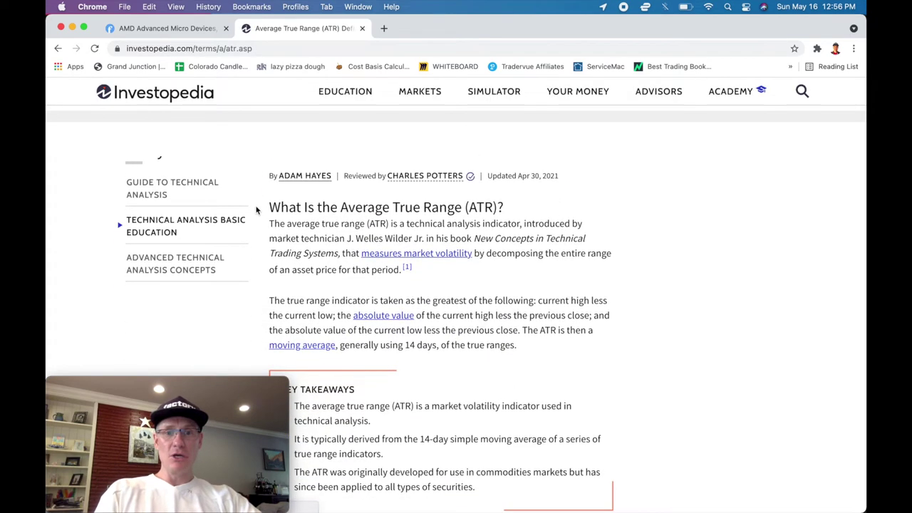
{"action": "scroll", "coordinate": [273, 234], "scroll_direction": "down", "scroll_amount": 1}
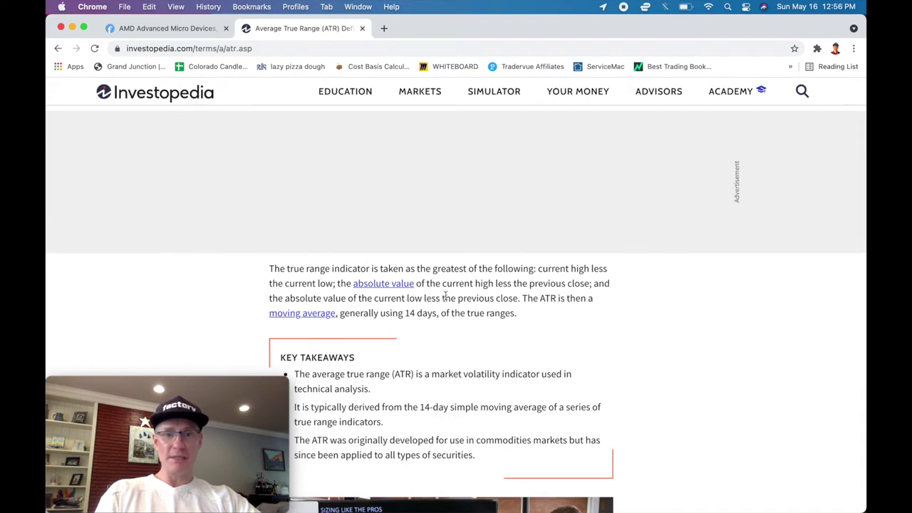
{"action": "scroll", "coordinate": [611, 331], "scroll_direction": "down", "scroll_amount": 1}
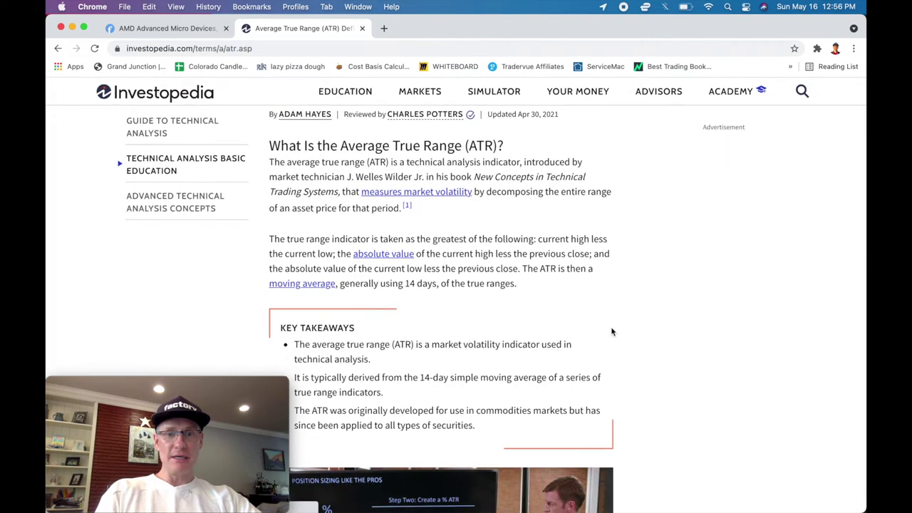
{"action": "scroll", "coordinate": [611, 331], "scroll_direction": "down", "scroll_amount": 1}
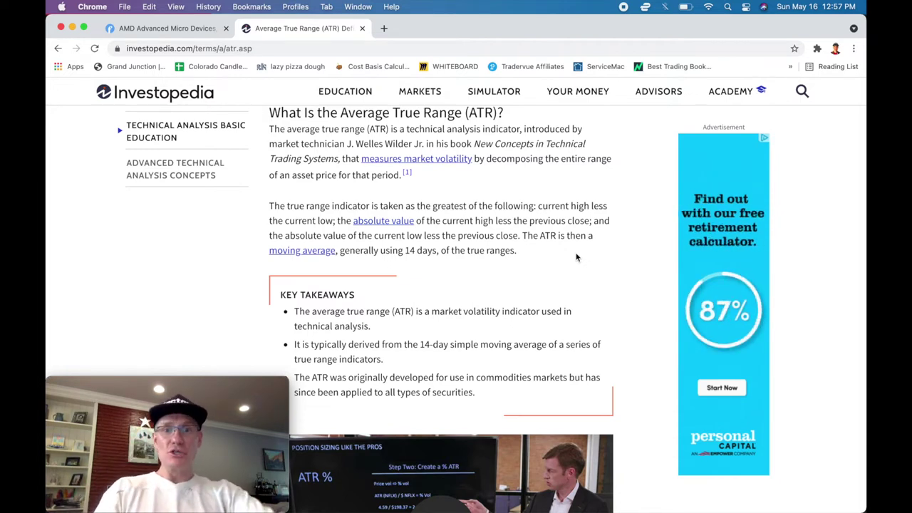
{"action": "key", "text": "ctrl+Up"}
Step: Add ATR (14, WILDERS) as a lower study on the AMD chart via Edit Studies
{"action": "left_click", "coordinate": [390, 234]}
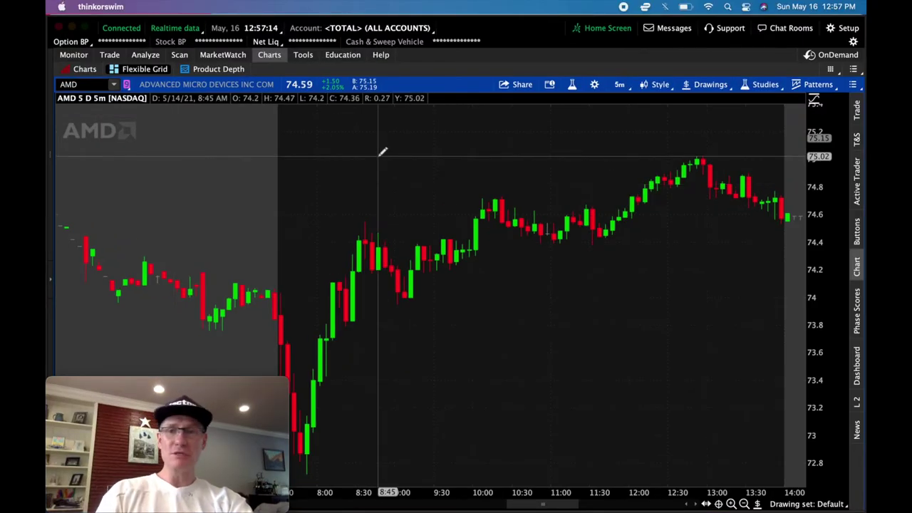
{"action": "left_click", "coordinate": [765, 85]}
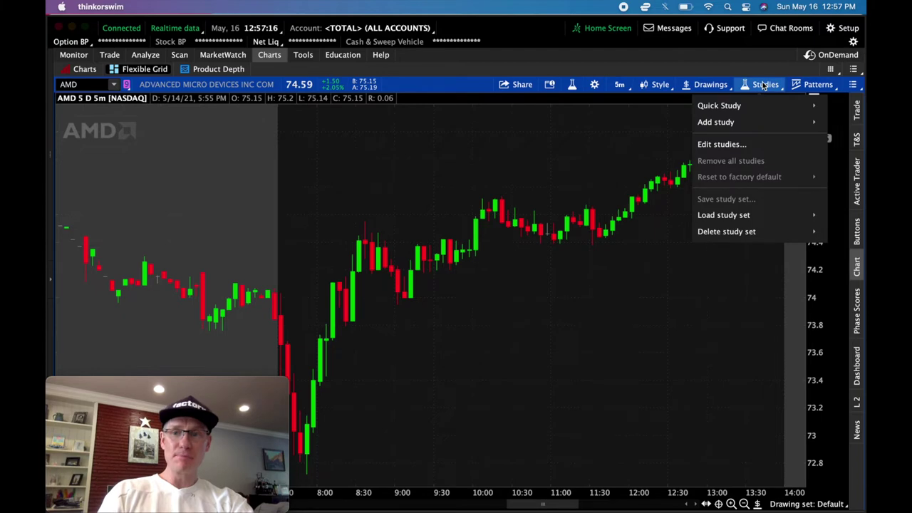
{"action": "left_click", "coordinate": [737, 142]}
{"action": "left_click", "coordinate": [300, 151]}
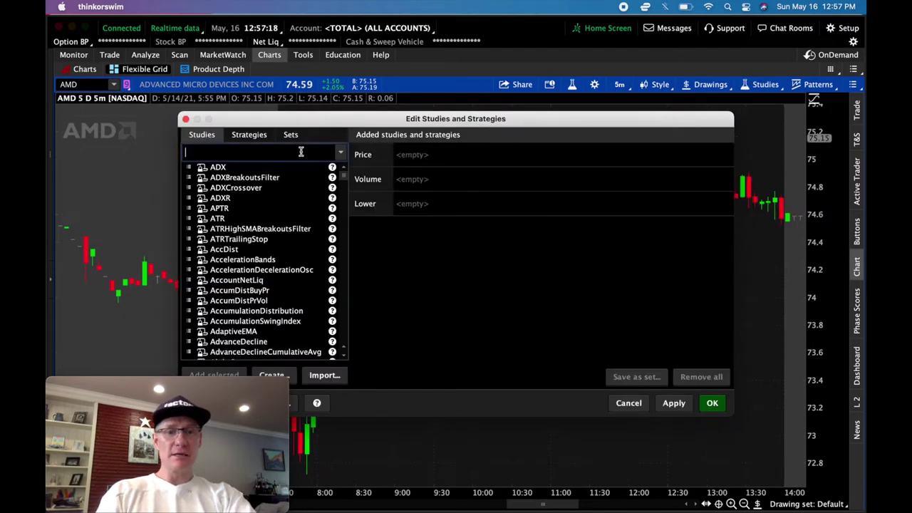
{"action": "type", "text": "ATR"}
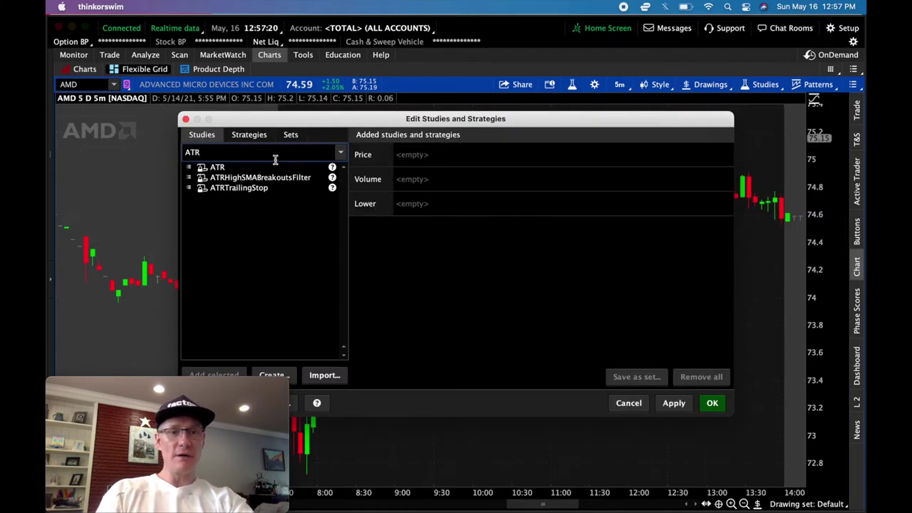
{"action": "double_click", "coordinate": [218, 168]}
{"action": "left_click", "coordinate": [424, 206]}
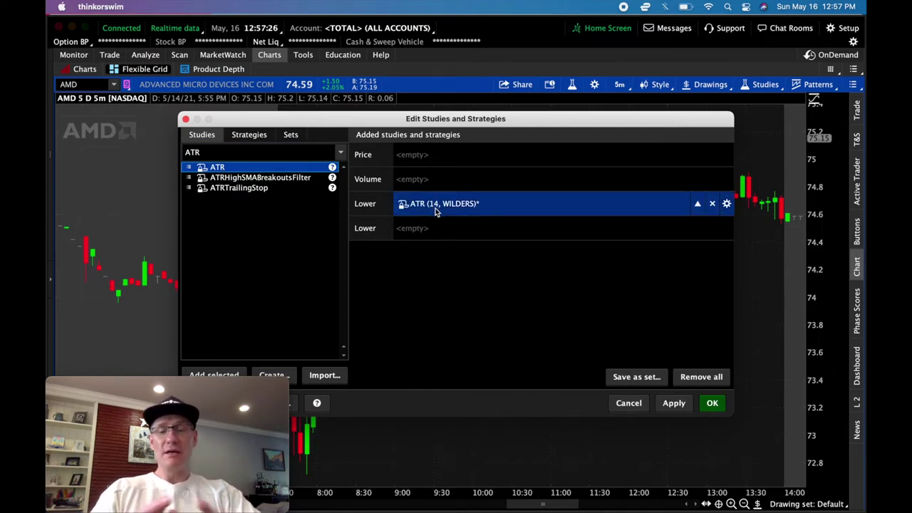
{"action": "left_click", "coordinate": [674, 403]}
{"action": "left_click", "coordinate": [711, 402]}
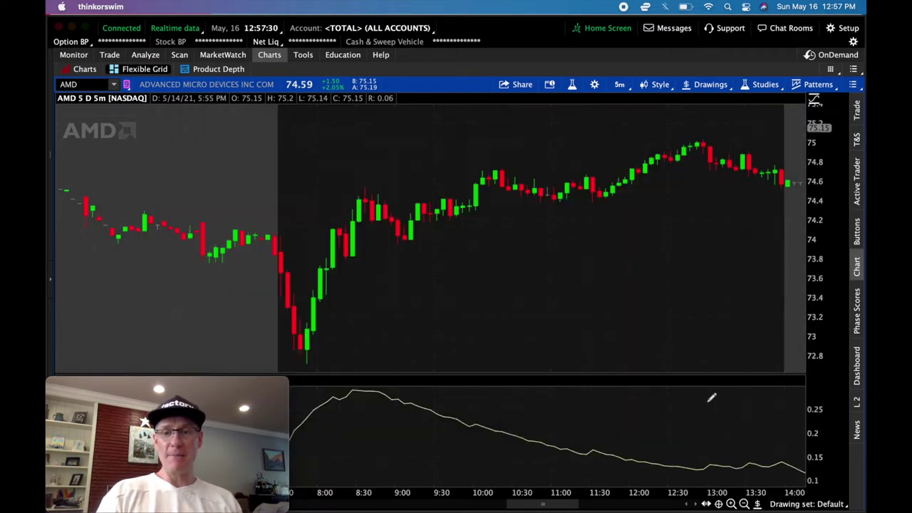
Step: Switch the AMD chart to Max : 1D daily candles and pan to the ATR reading of 2.78904
{"action": "left_click", "coordinate": [620, 86]}
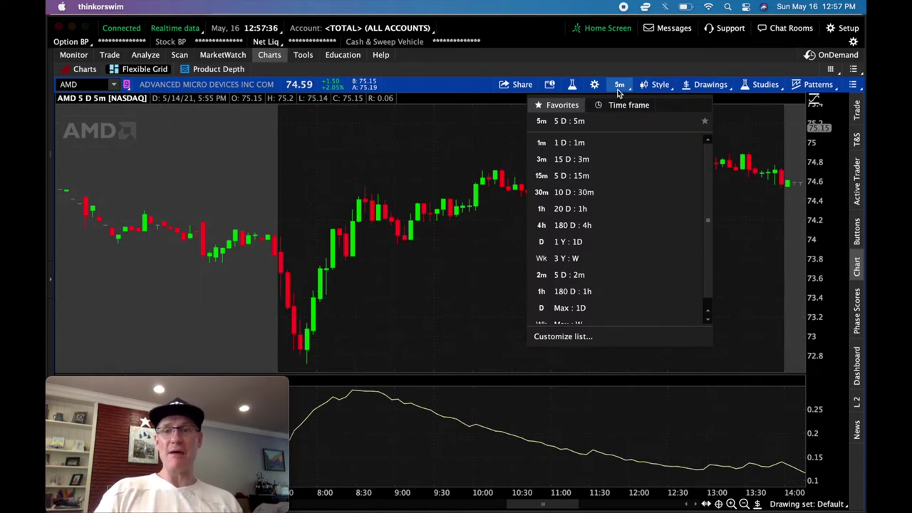
{"action": "left_click", "coordinate": [594, 308]}
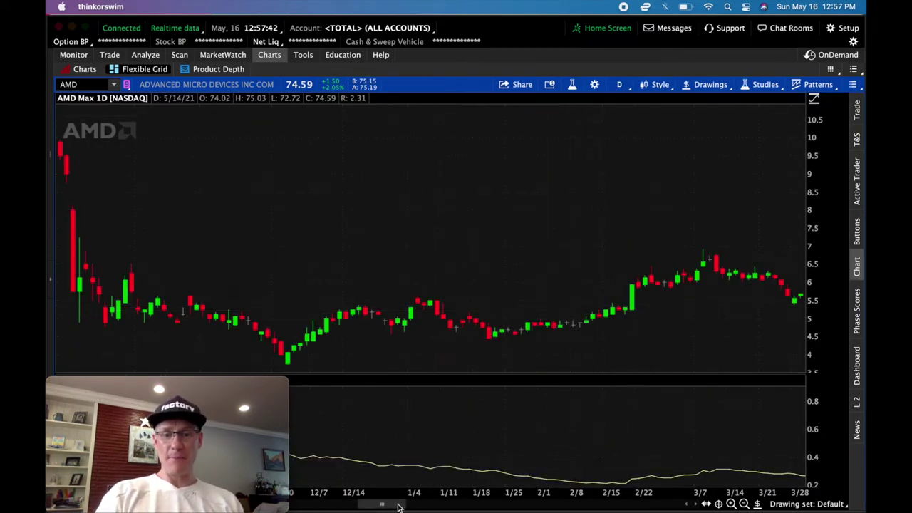
{"action": "left_click_drag", "start_coordinate": [508, 506], "coordinate": [662, 507]}
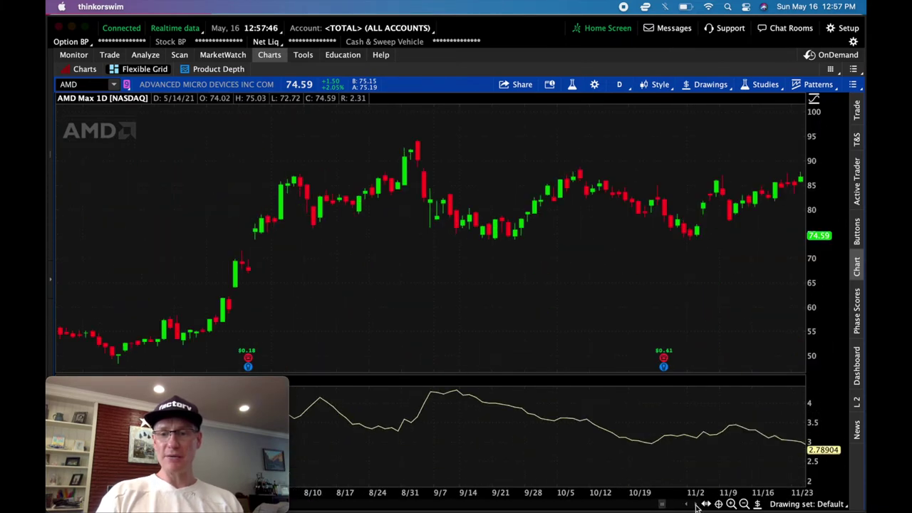
{"action": "left_click_drag", "start_coordinate": [660, 502], "coordinate": [502, 314]}
{"action": "scroll", "coordinate": [503, 313], "scroll_direction": "left", "scroll_amount": 10}
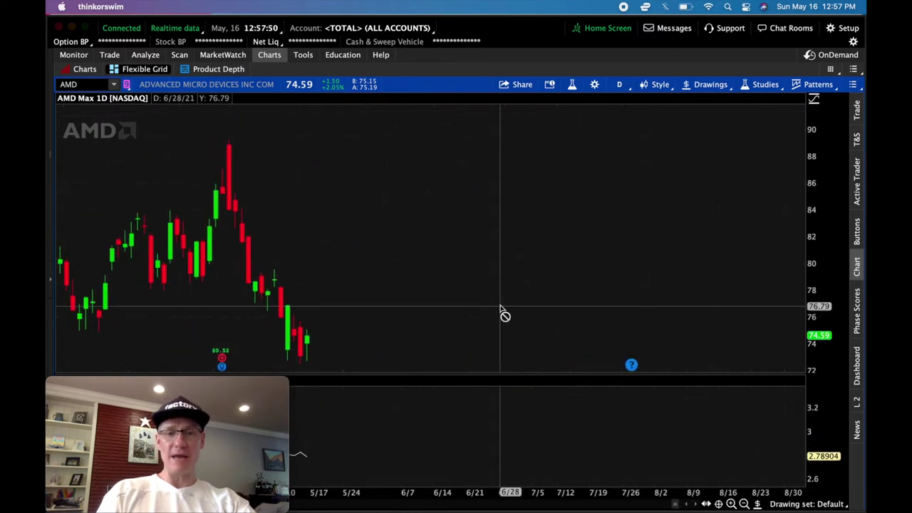
{"action": "scroll", "coordinate": [502, 314], "scroll_direction": "left", "scroll_amount": 5}
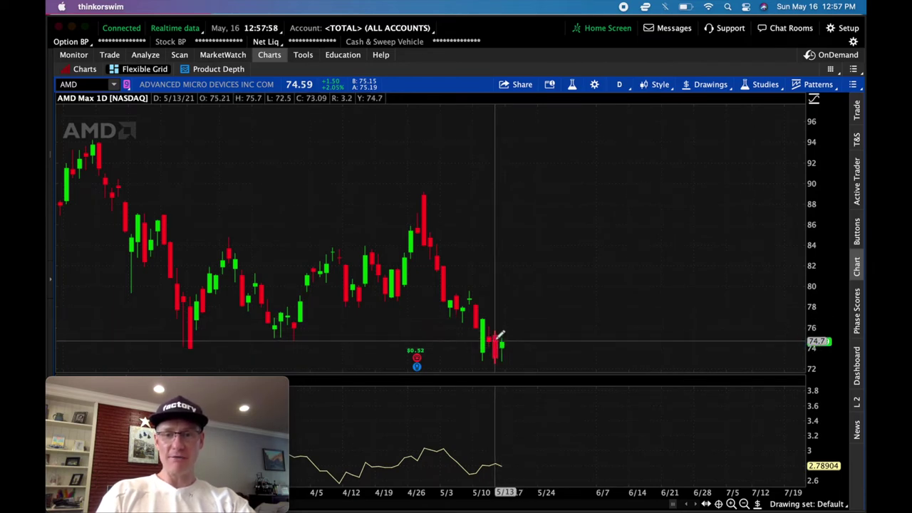
{"action": "mouse_move", "coordinate": [259, 385]}
{"action": "left_click_drag", "start_coordinate": [259, 385], "coordinate": [242, 28]}
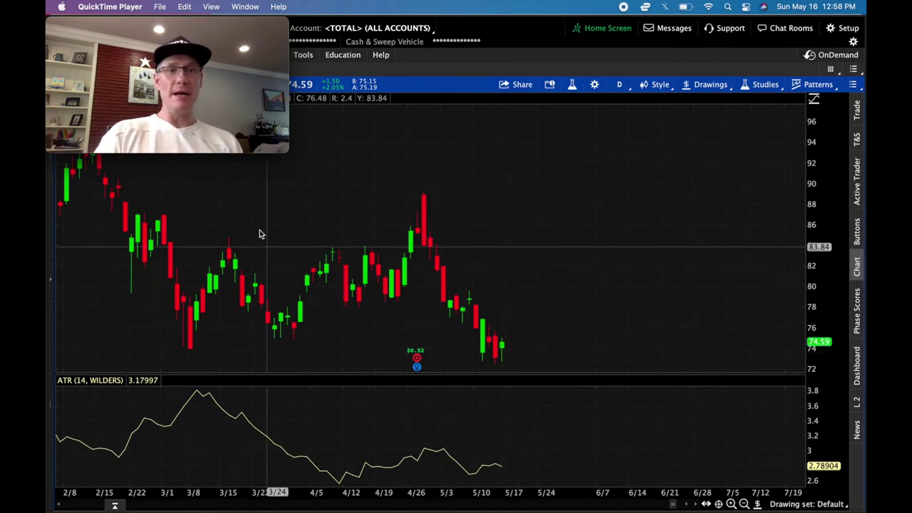
{"action": "mouse_move", "coordinate": [243, 34]}
{"action": "left_click_drag", "start_coordinate": [236, 23], "coordinate": [597, 20]}
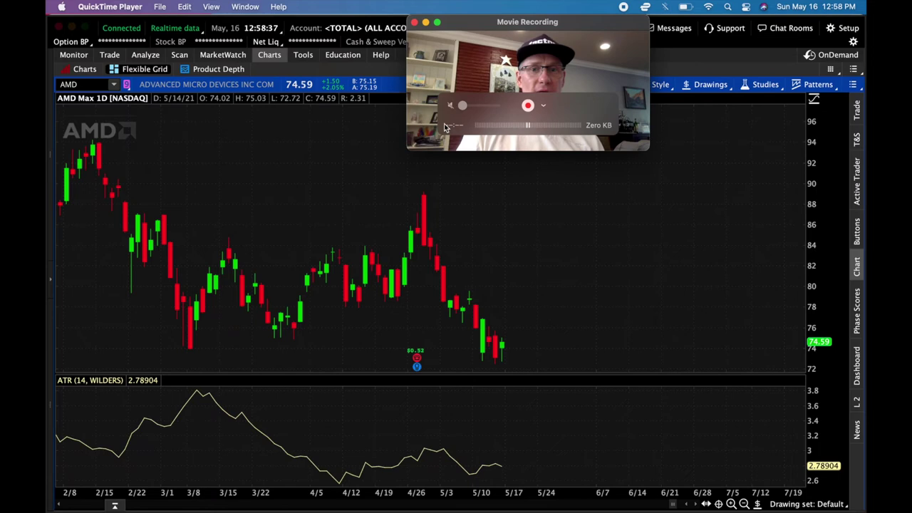
Step: Change the chart symbol from AMD to TSLA, where ATR reads 33.9209
{"action": "left_click", "coordinate": [102, 83]}
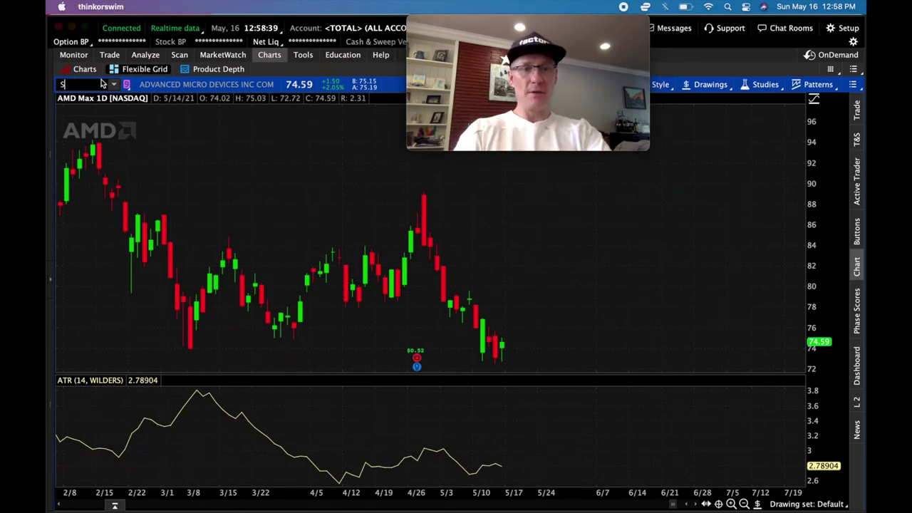
{"action": "key", "text": "BackSpace"}
{"action": "type", "text": "TSLA"}
{"action": "key", "text": "Return"}
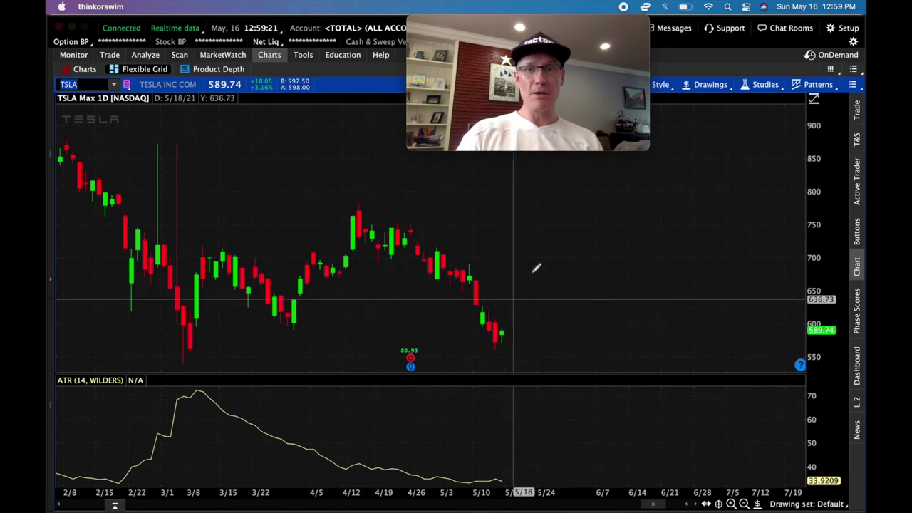
{"action": "left_click_drag", "start_coordinate": [484, 21], "coordinate": [125, 387]}
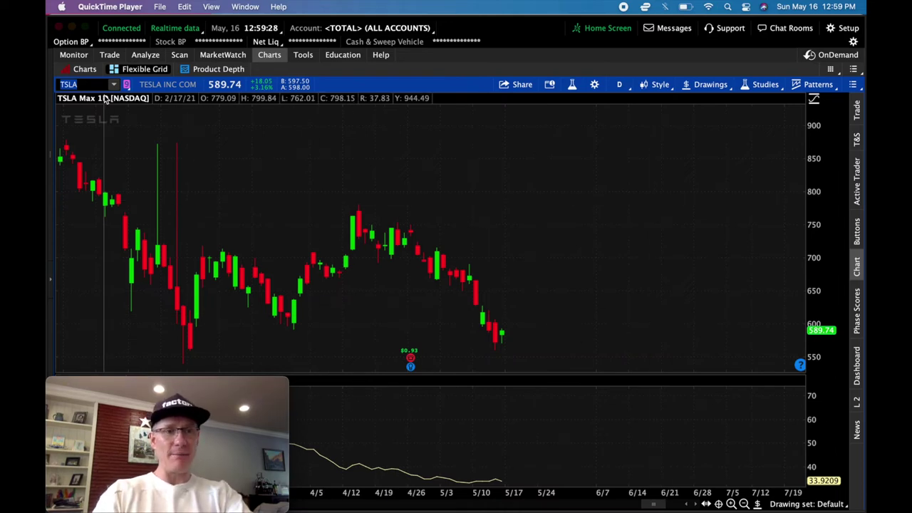
Step: Change the chart symbol from TSLA back to AMD, then bring up the window overview
{"action": "left_click", "coordinate": [98, 36]}
{"action": "key", "text": "BackSpace"}
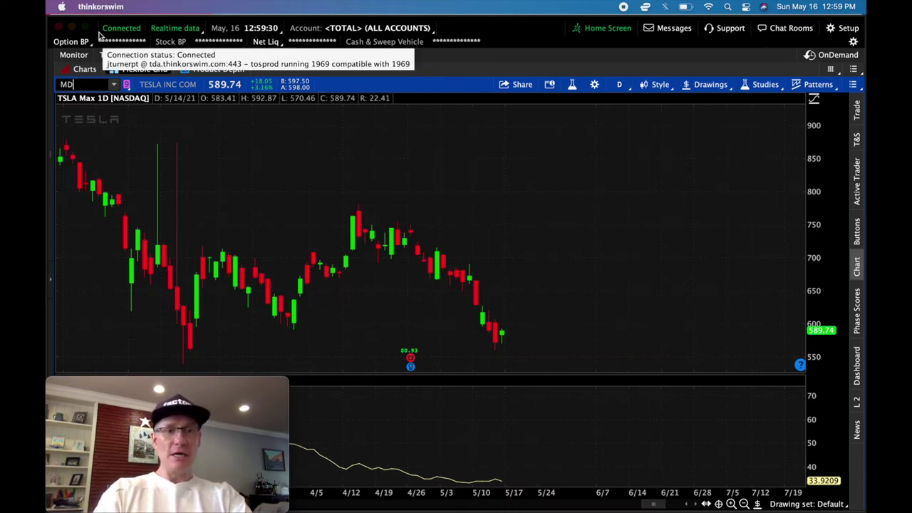
{"action": "type", "text": "AMD"}
{"action": "key", "text": "Return"}
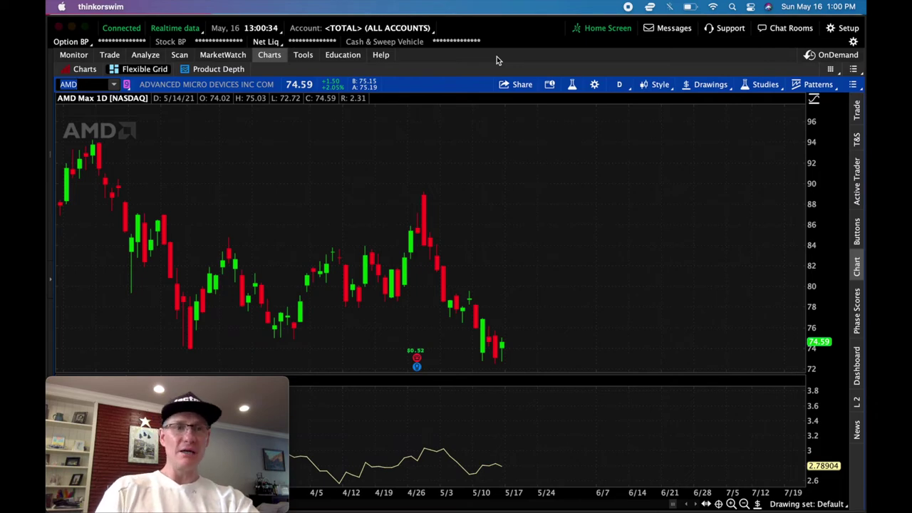
{"action": "key", "text": "ctrl+Up"}
Step: Bring up the Finviz AMD tab in Chrome, dismissing the quiz pop-up and ad page
{"action": "left_click", "coordinate": [243, 214]}
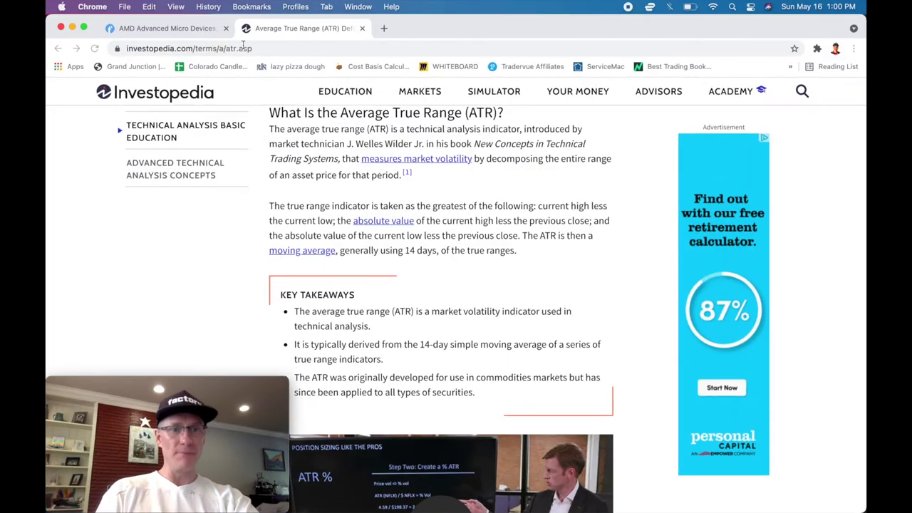
{"action": "left_click", "coordinate": [208, 33]}
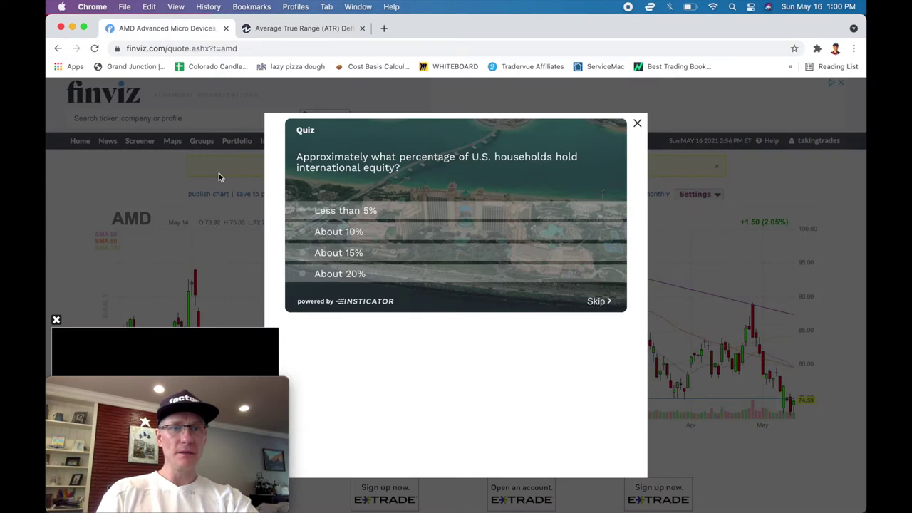
{"action": "left_click", "coordinate": [637, 125]}
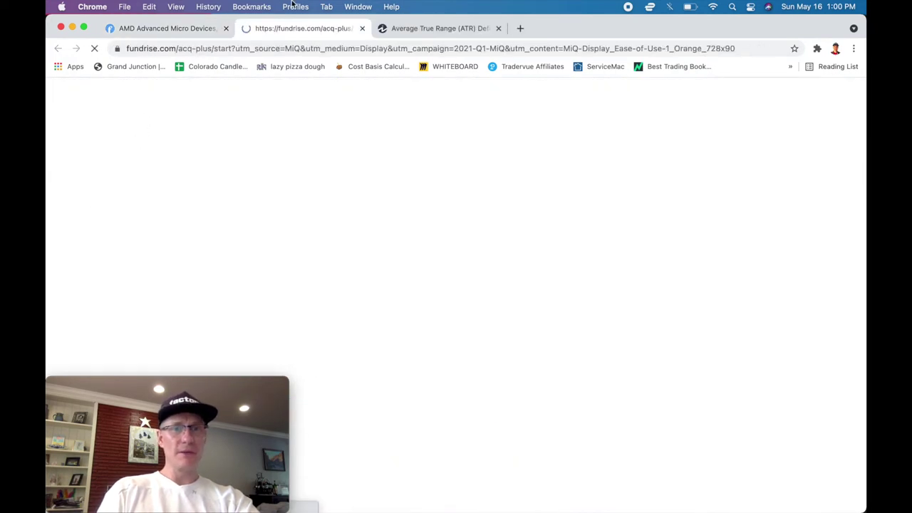
{"action": "left_click", "coordinate": [362, 28]}
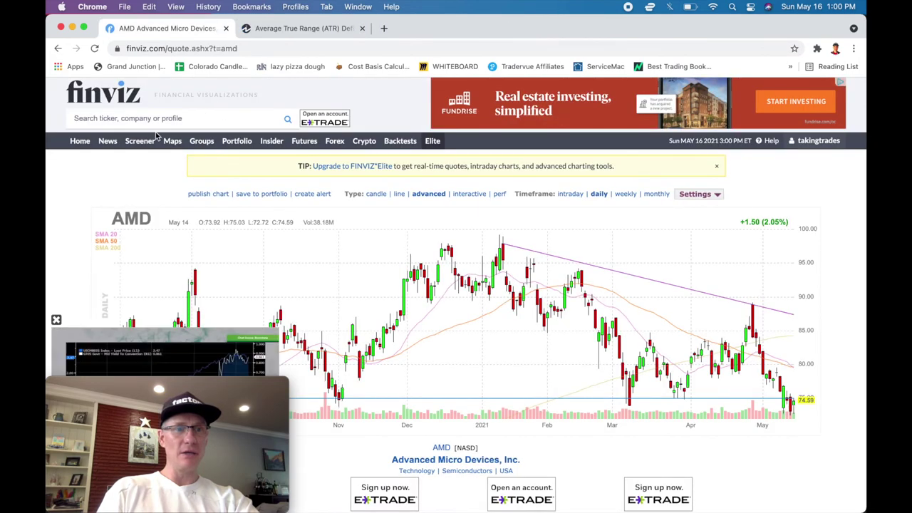
{"action": "scroll", "coordinate": [182, 132], "scroll_direction": "down", "scroll_amount": 2}
Step: Go to the Finviz home page and dismiss the full-page ad
{"action": "left_click", "coordinate": [82, 92]}
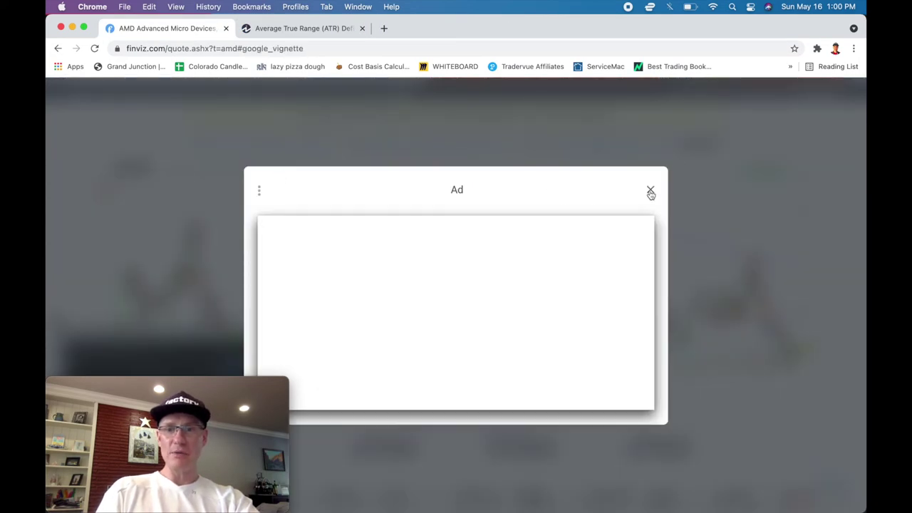
{"action": "left_click", "coordinate": [649, 191]}
{"action": "scroll", "coordinate": [649, 191], "scroll_direction": "down", "scroll_amount": 5}
{"action": "scroll", "coordinate": [650, 191], "scroll_direction": "up", "scroll_amount": 2}
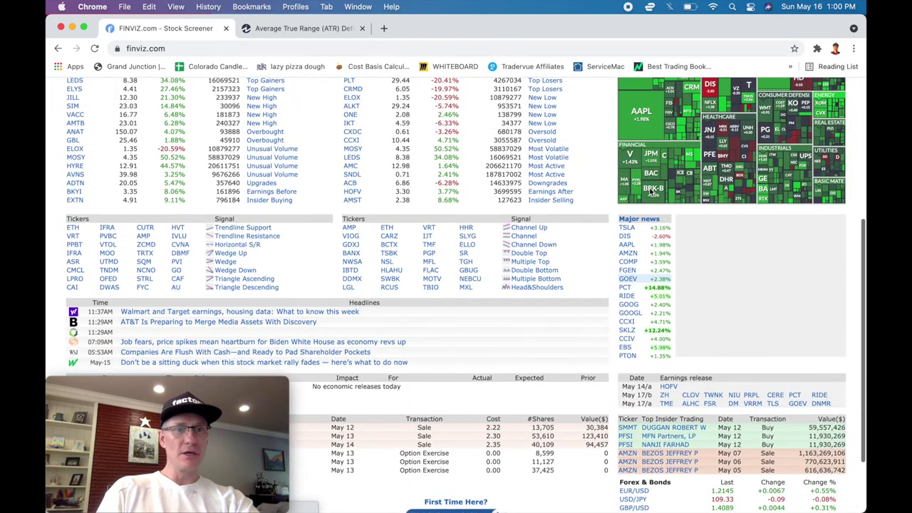
{"action": "scroll", "coordinate": [650, 191], "scroll_direction": "up", "scroll_amount": 4}
Step: Open the Finviz stock screener and sort it by Volume, lowest first
{"action": "left_click", "coordinate": [140, 142]}
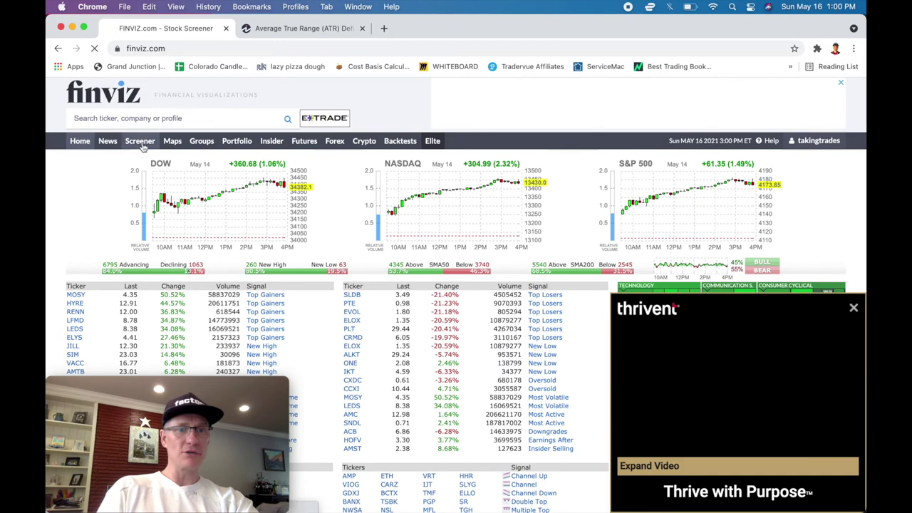
{"action": "scroll", "coordinate": [262, 228], "scroll_direction": "down", "scroll_amount": 2}
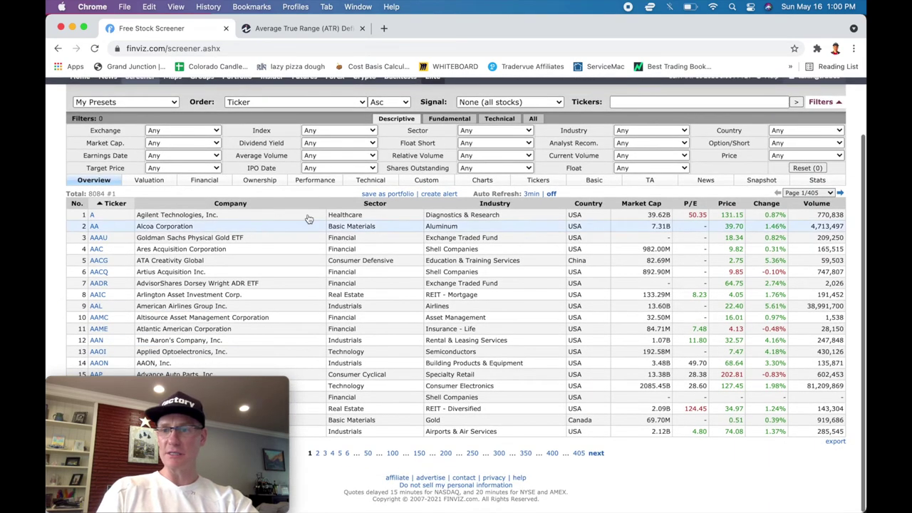
{"action": "left_click", "coordinate": [820, 204]}
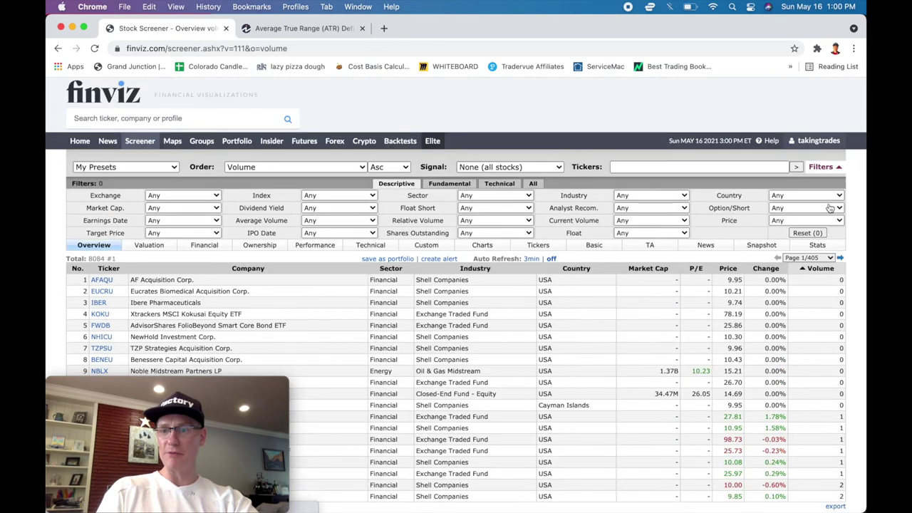
{"action": "scroll", "coordinate": [818, 276], "scroll_direction": "down", "scroll_amount": 2}
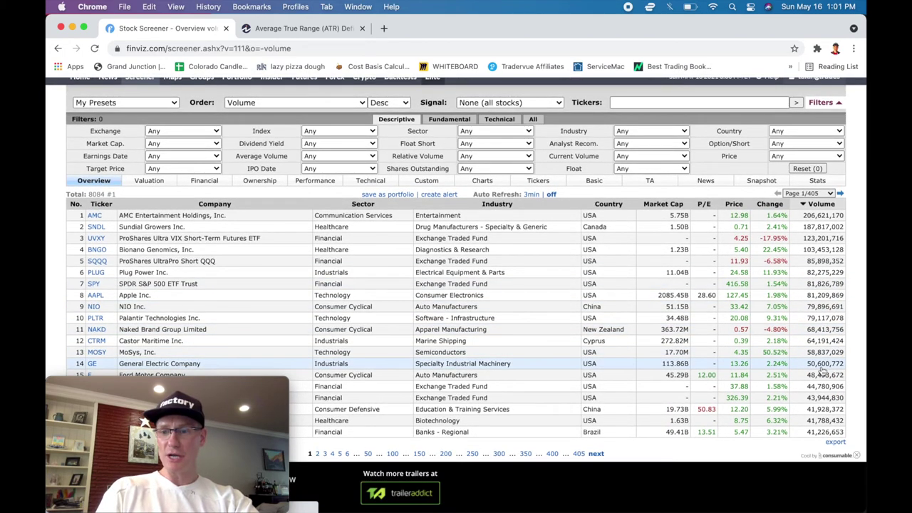
{"action": "left_click", "coordinate": [822, 205]}
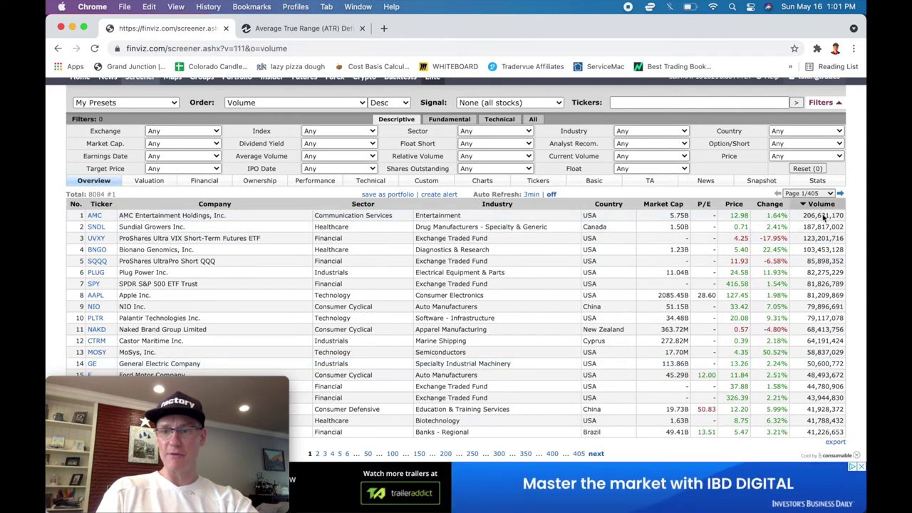
{"action": "scroll", "coordinate": [795, 323], "scroll_direction": "down", "scroll_amount": 2}
{"action": "scroll", "coordinate": [795, 323], "scroll_direction": "down", "scroll_amount": 1}
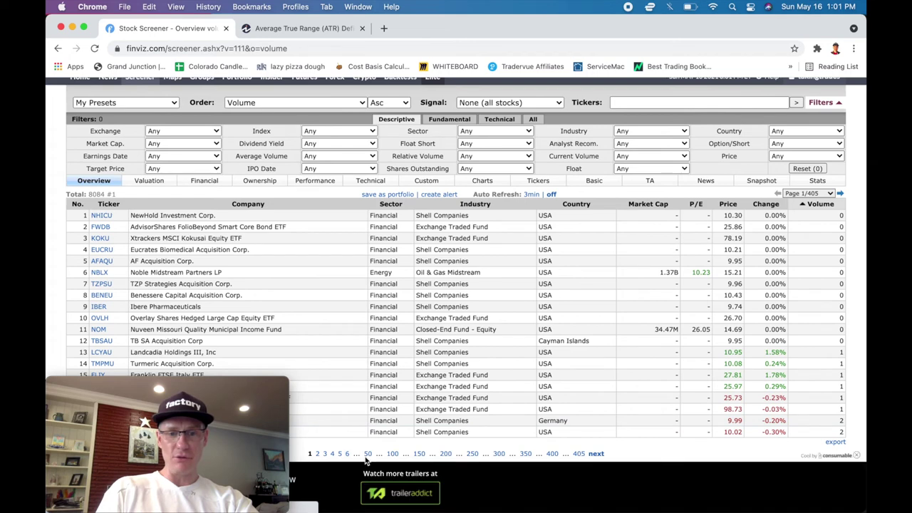
Step: Jump to screener results page 350 and open the Agora (API) quote page
{"action": "left_click", "coordinate": [526, 453]}
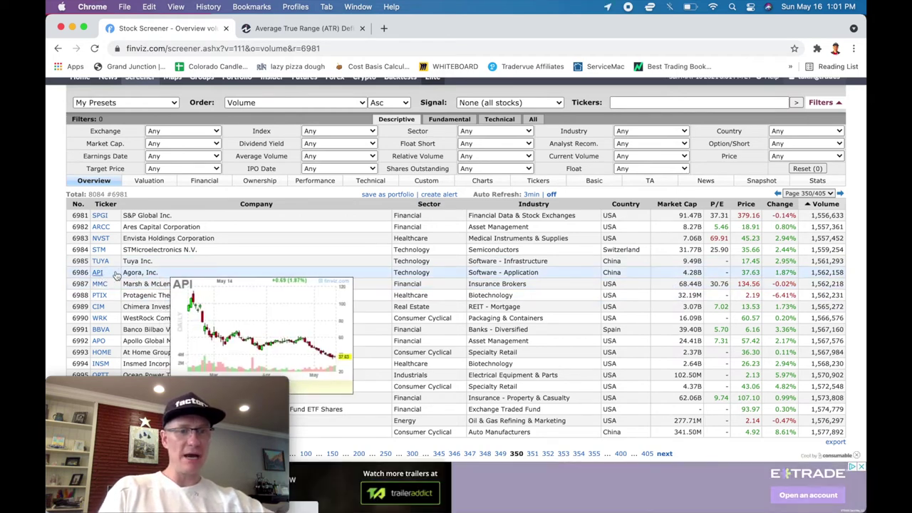
{"action": "mouse_move", "coordinate": [105, 277]}
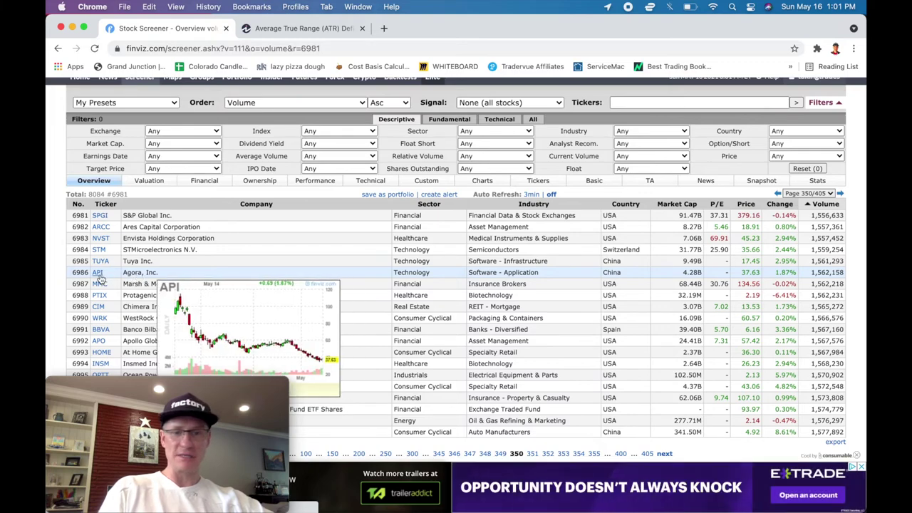
{"action": "left_click", "coordinate": [100, 276]}
{"action": "scroll", "coordinate": [291, 243], "scroll_direction": "down", "scroll_amount": 3}
{"action": "scroll", "coordinate": [291, 243], "scroll_direction": "down", "scroll_amount": 3}
{"action": "scroll", "coordinate": [292, 242], "scroll_direction": "up", "scroll_amount": 2}
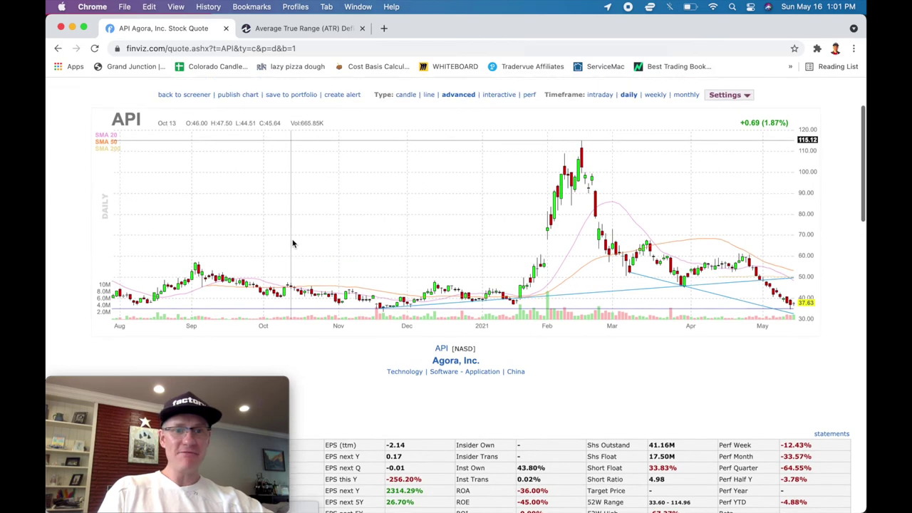
Step: Read Agora's ATR of 3.40 in the fundamentals table, then close the Finviz quote tab
{"action": "scroll", "coordinate": [291, 244], "scroll_direction": "down", "scroll_amount": 5}
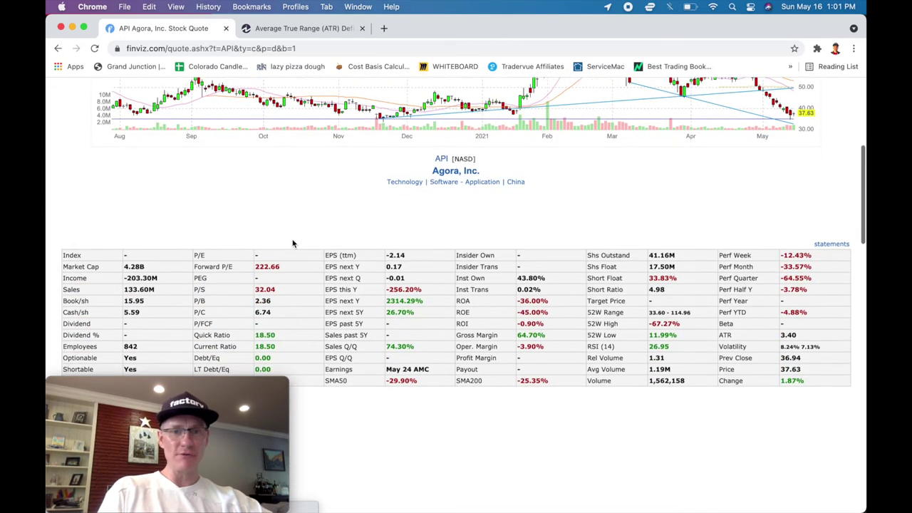
{"action": "scroll", "coordinate": [292, 243], "scroll_direction": "down", "scroll_amount": 2}
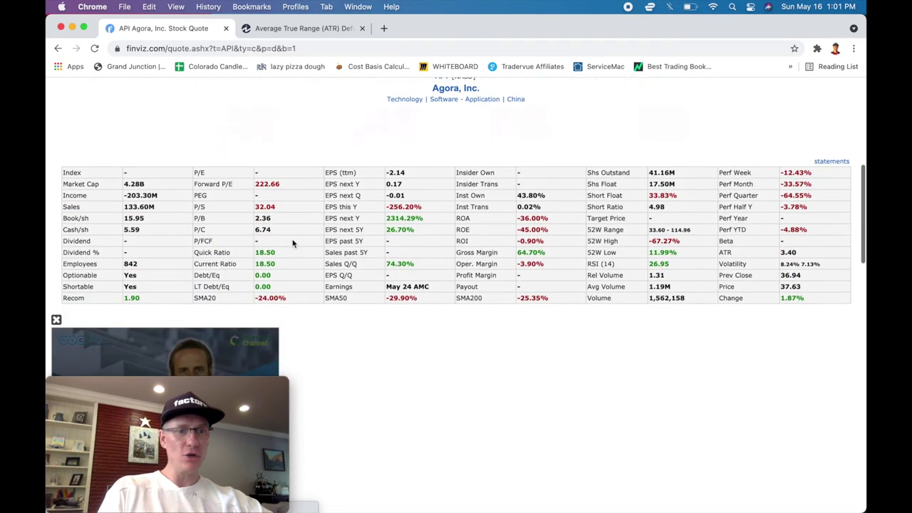
{"action": "scroll", "coordinate": [292, 244], "scroll_direction": "down", "scroll_amount": 1}
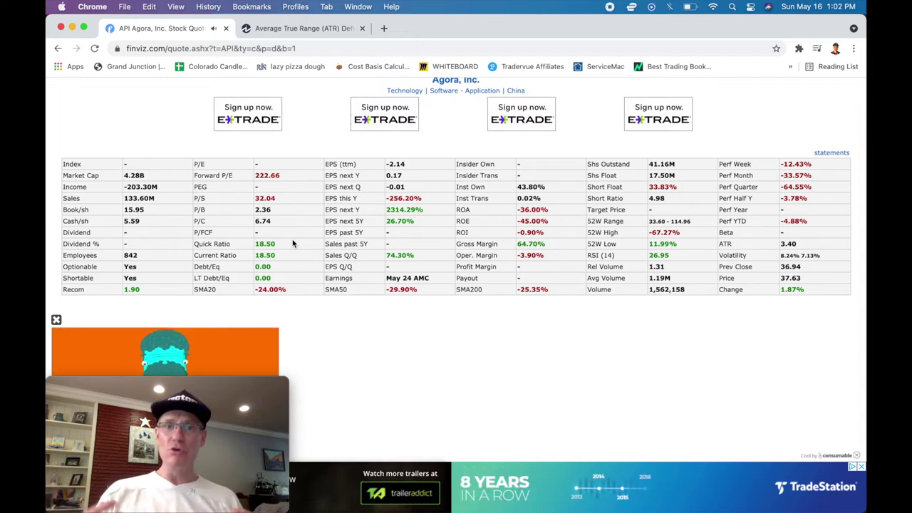
{"action": "left_click", "coordinate": [226, 29]}
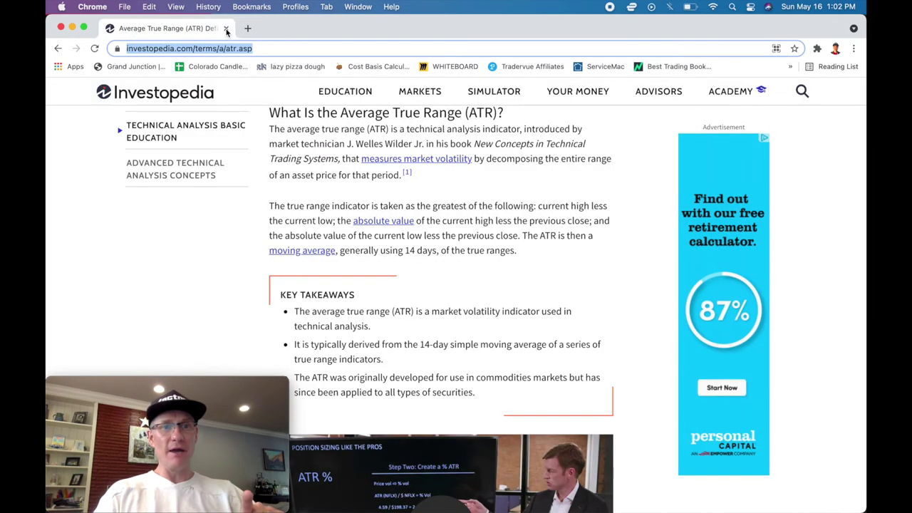
Step: Close the Investopedia Average True Range article tab
{"action": "left_click", "coordinate": [226, 28]}
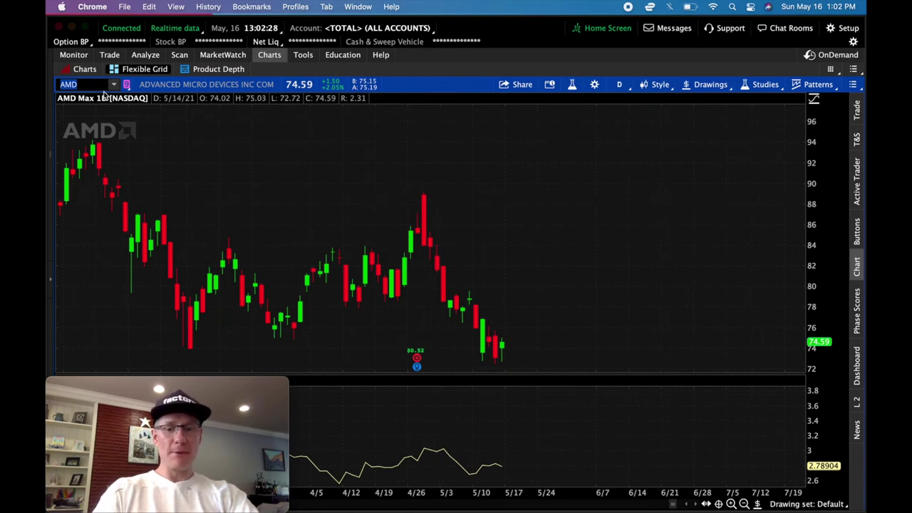
Step: Load the PLTR daily chart, with ATR (14, Wilders) at 1.4779, then bring up the browser
{"action": "type", "text": "PLTR"}
{"action": "key", "text": "Return"}
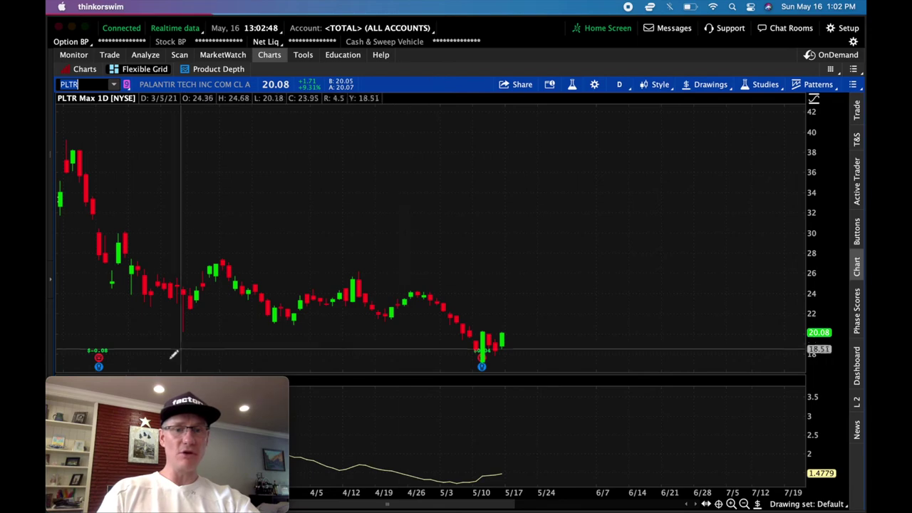
{"action": "mouse_move", "coordinate": [98, 386]}
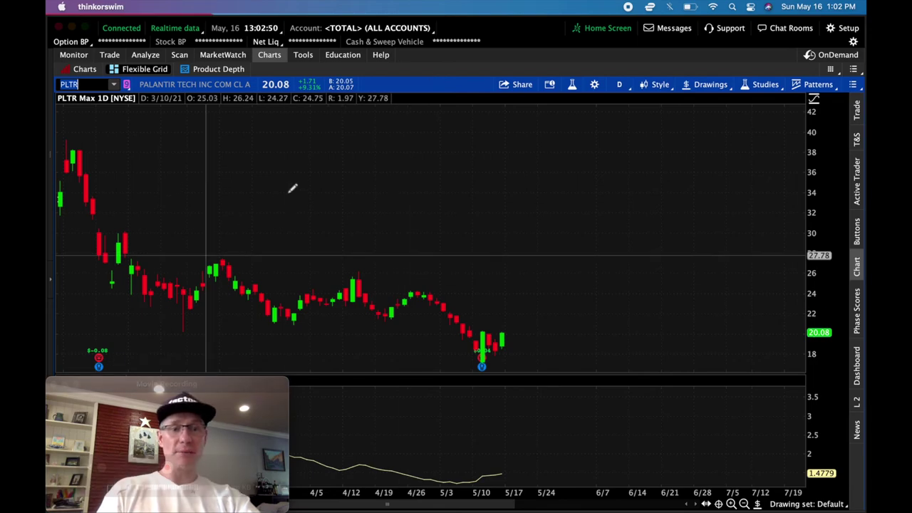
{"action": "key", "text": "ctrl+Up"}
{"action": "left_click", "coordinate": [271, 394]}
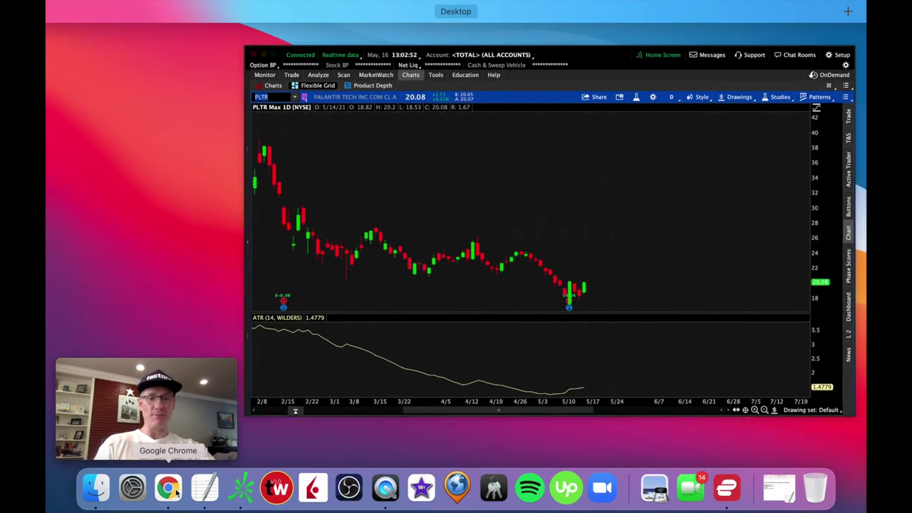
Step: Look up PLTR on Finviz to find its ATR of 1.44, then close the browser
{"action": "key", "text": "super+Tab"}
{"action": "type", "text": "fi"}
{"action": "key", "text": "Return"}
{"action": "left_click", "coordinate": [247, 119]}
{"action": "type", "text": "pltr"}
{"action": "key", "text": "Return"}
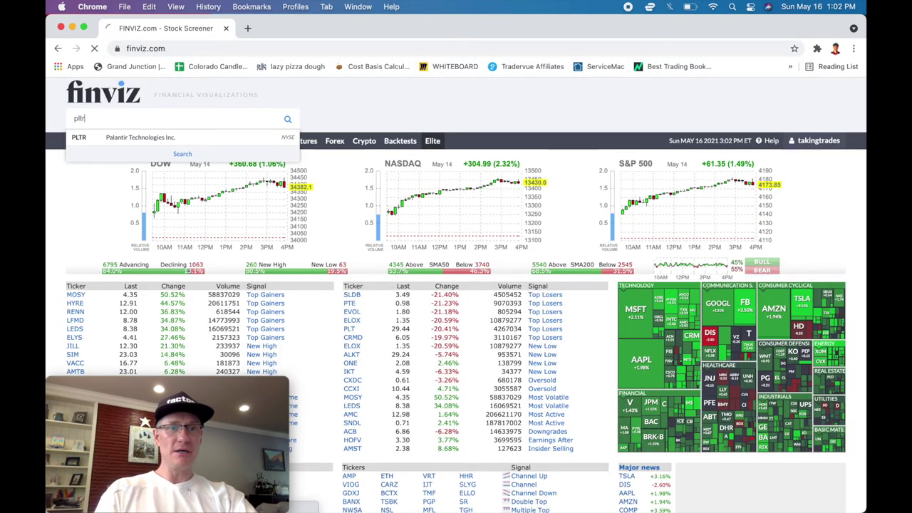
{"action": "scroll", "coordinate": [433, 220], "scroll_direction": "down", "scroll_amount": 10}
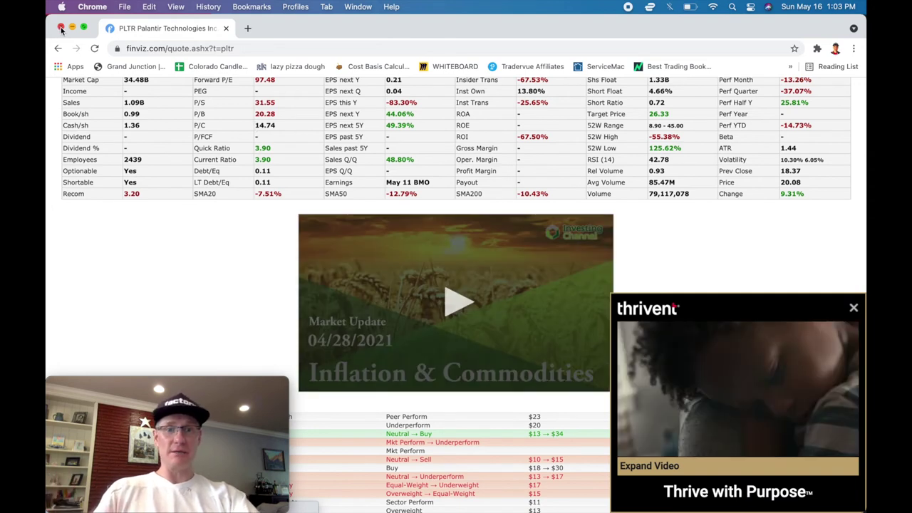
{"action": "left_click", "coordinate": [60, 28]}
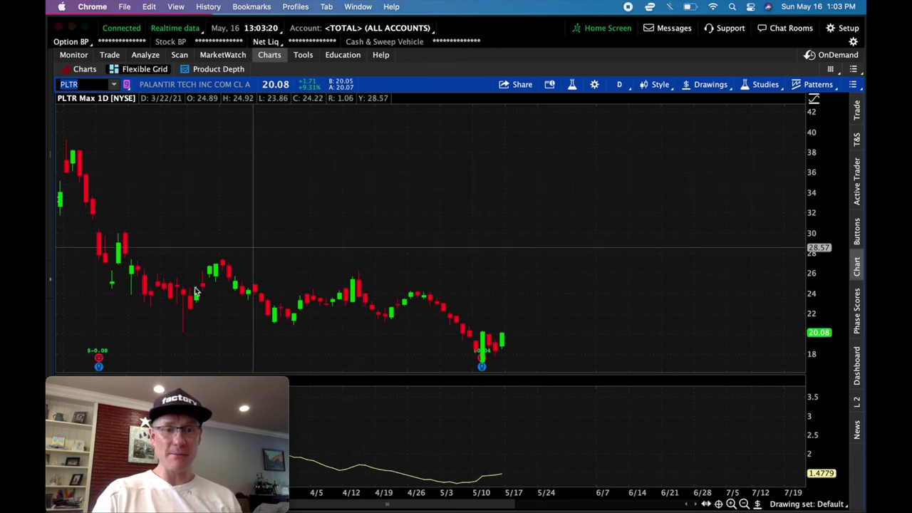
{"action": "left_click_drag", "start_coordinate": [72, 385], "coordinate": [689, 351]}
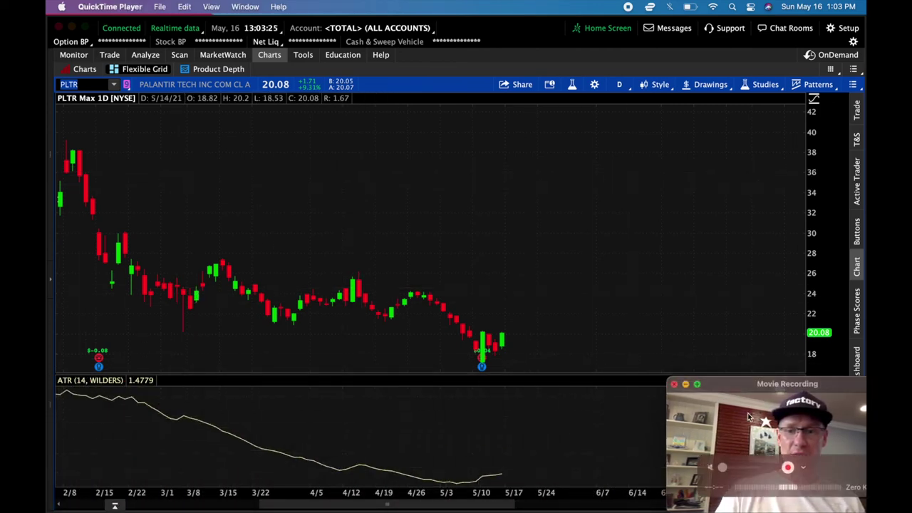
{"action": "left_click_drag", "start_coordinate": [747, 386], "coordinate": [706, 386]}
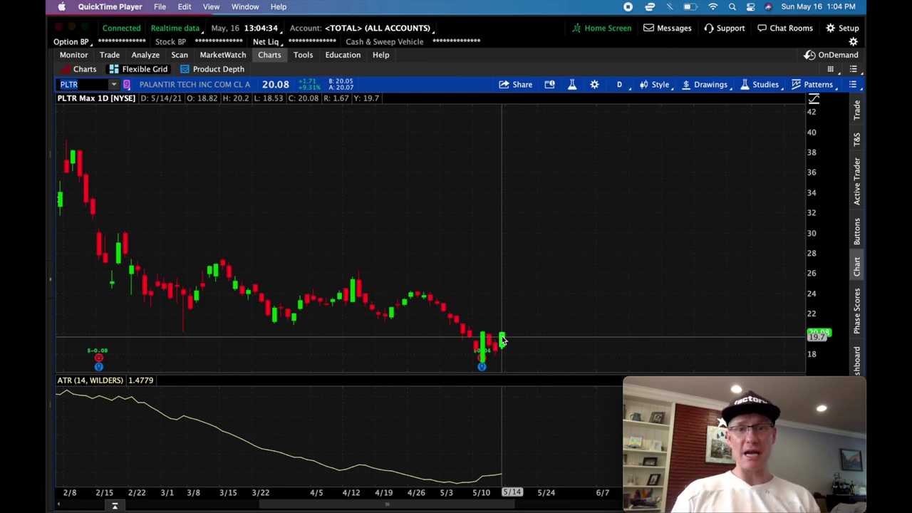
Step: Zoom the PLTR chart out to its full price history and check the 5/11/21 earnings marker
{"action": "mouse_move", "coordinate": [673, 388]}
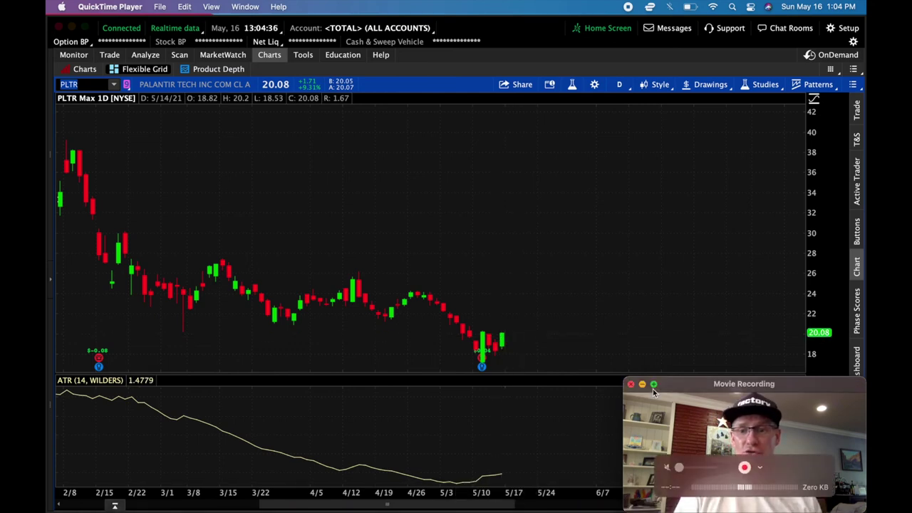
{"action": "left_click_drag", "start_coordinate": [677, 387], "coordinate": [156, 371]}
{"action": "left_click_drag", "start_coordinate": [288, 370], "coordinate": [235, 394]}
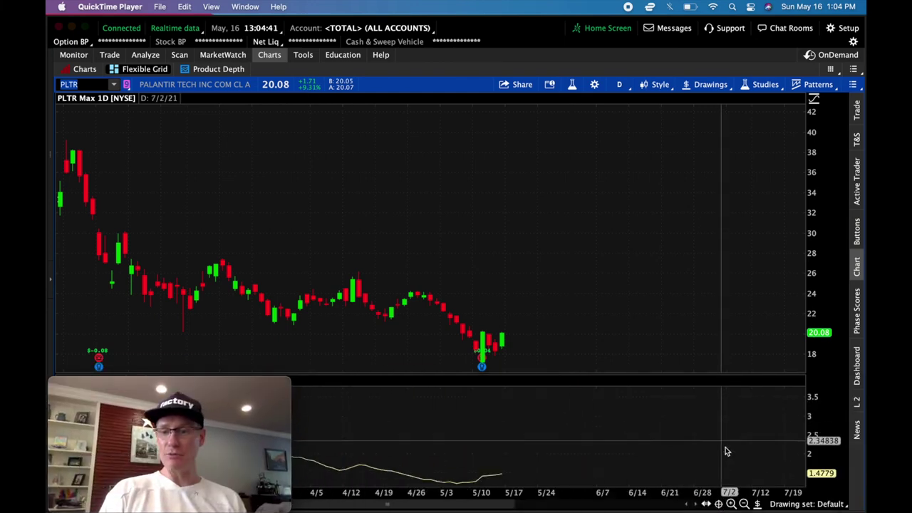
{"action": "left_click", "coordinate": [744, 503]}
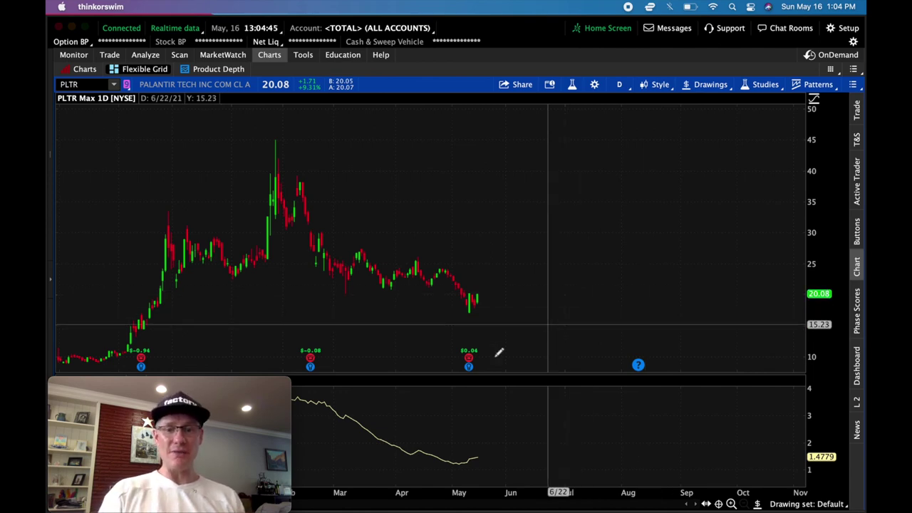
{"action": "mouse_move", "coordinate": [473, 352]}
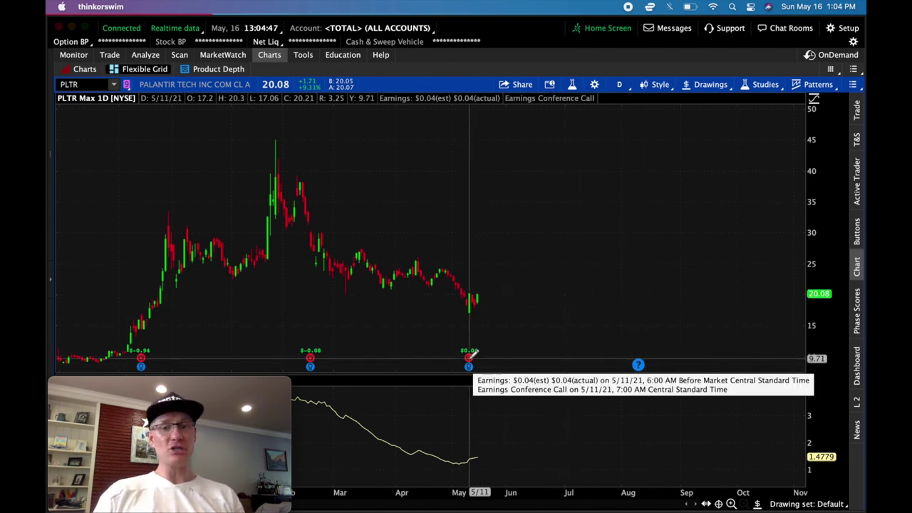